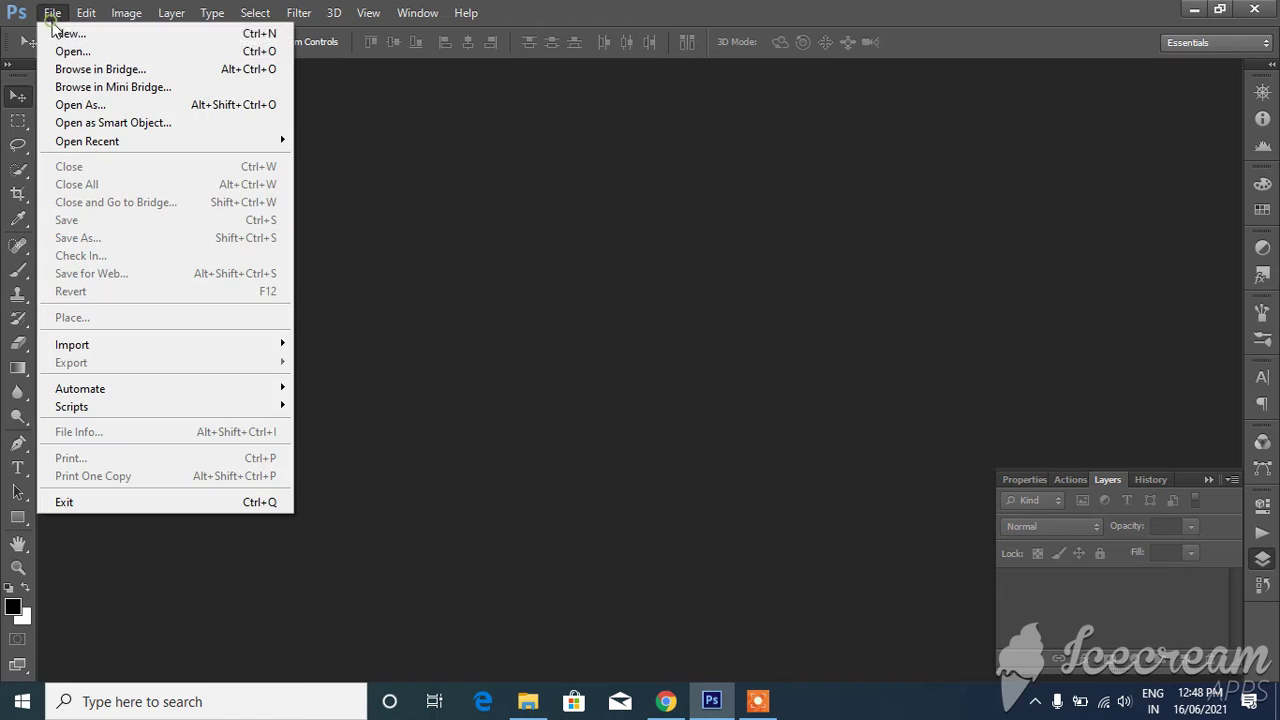
click(52, 48)
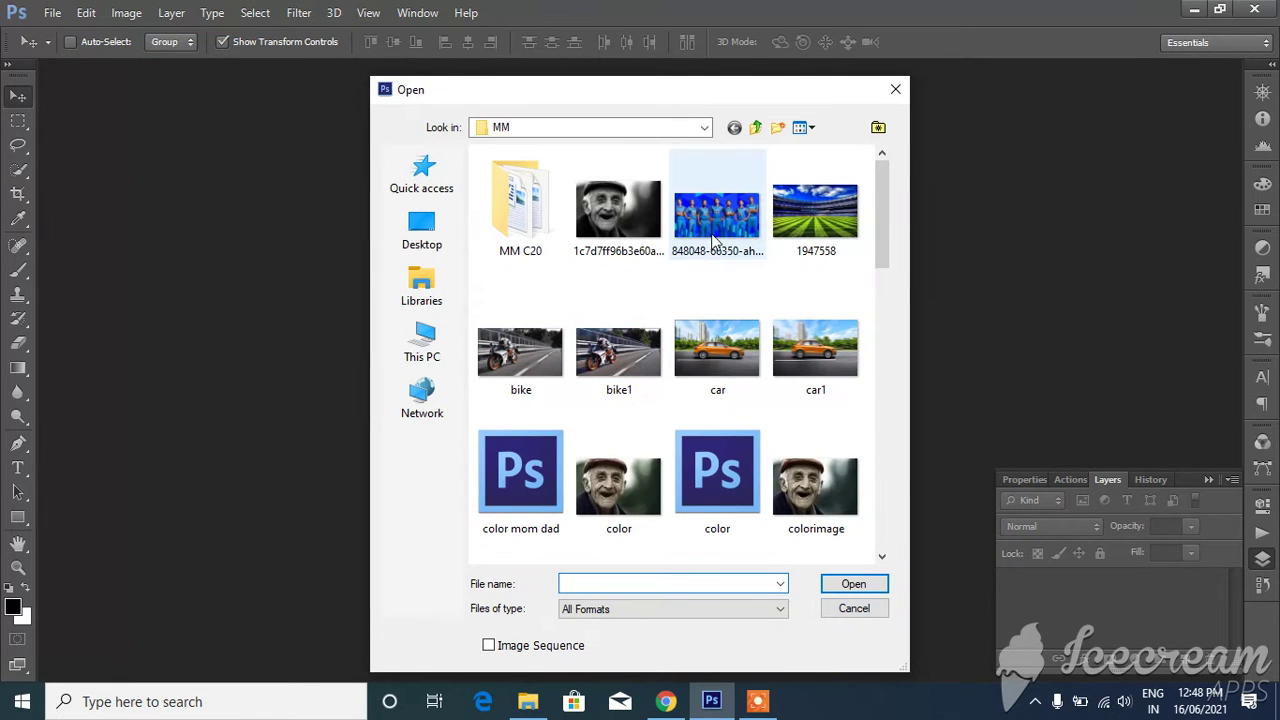
click(779, 219)
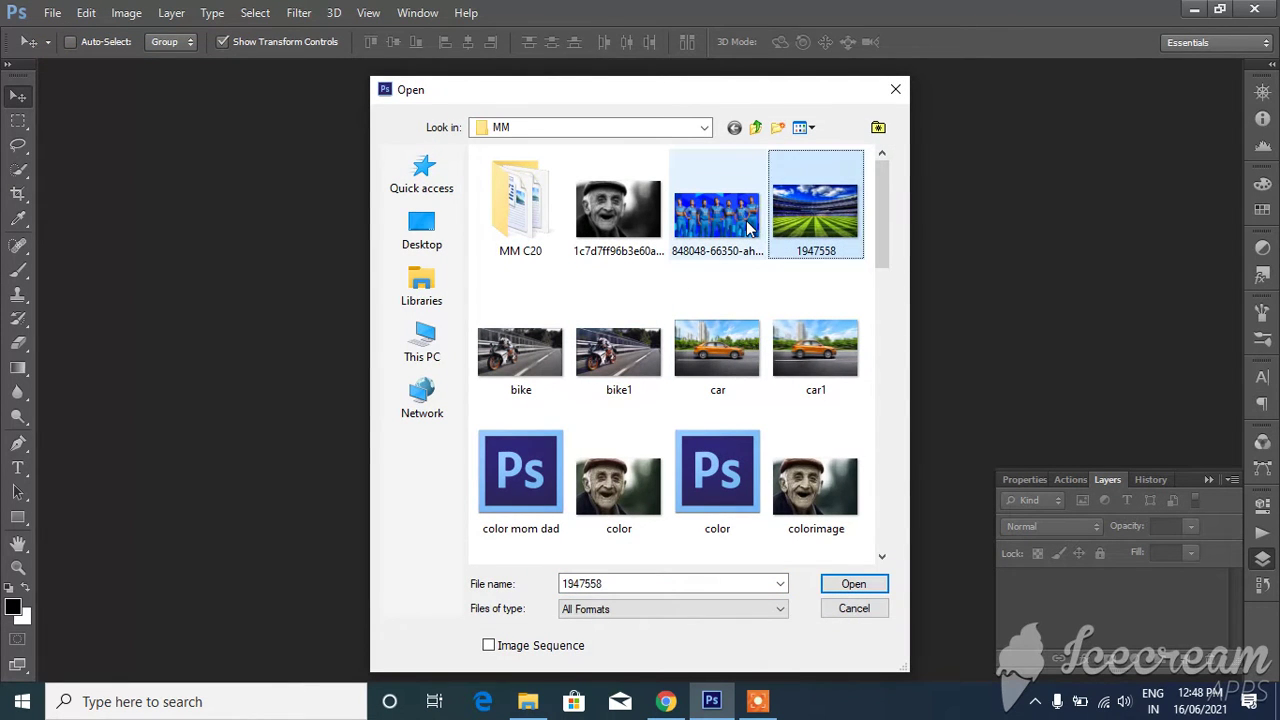
click(742, 218)
click(836, 585)
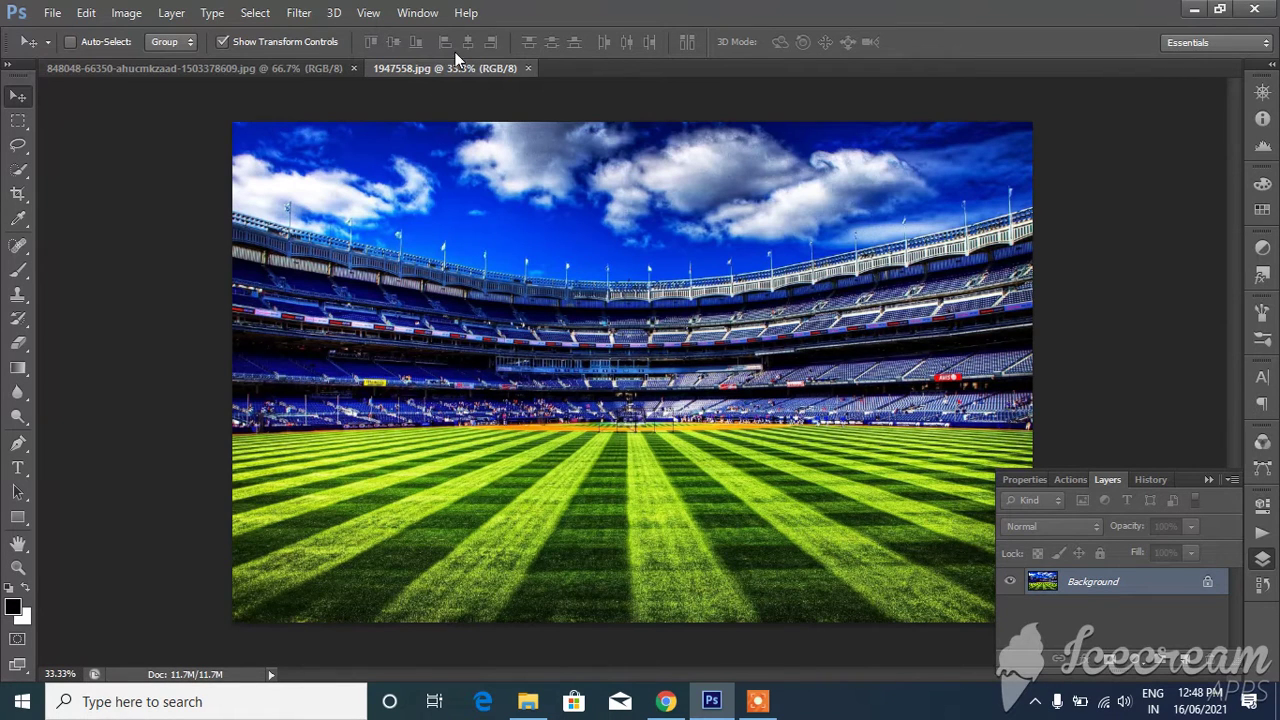
Copy the team photo into the 1947558.jpg document as a layer and align it to the canvas's upper-left corner
click(218, 73)
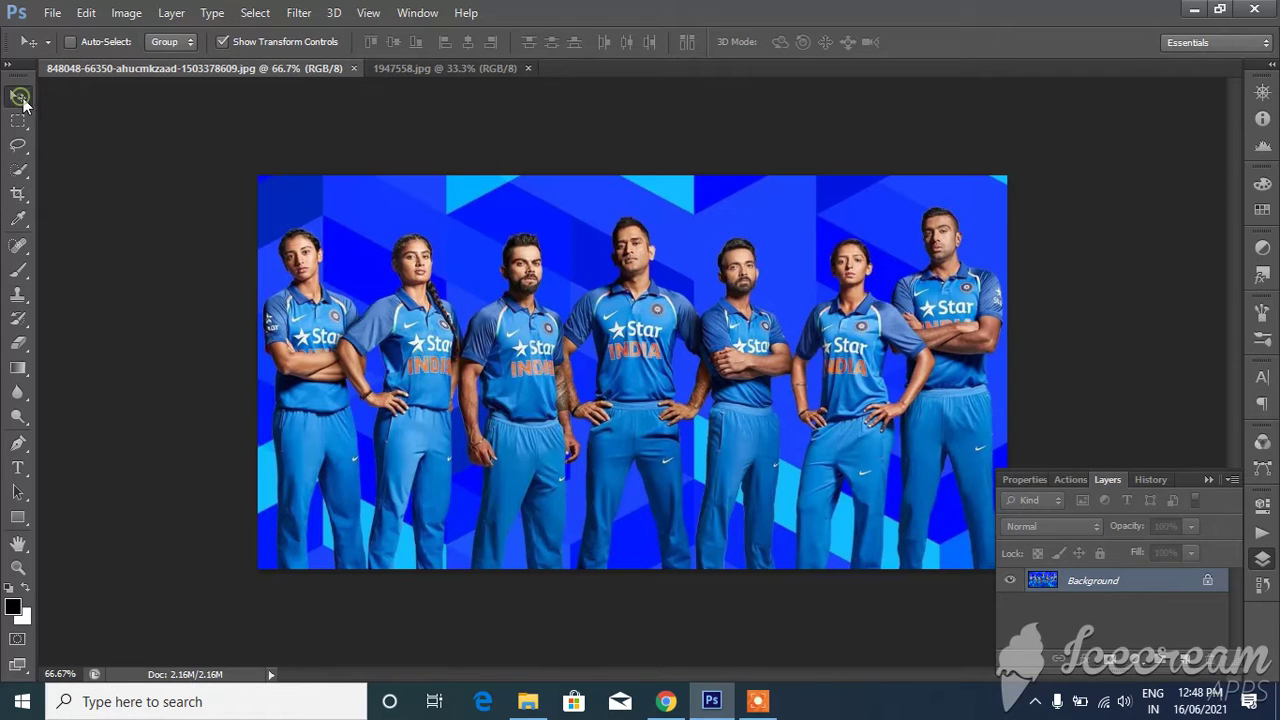
drag(430, 314, 440, 240)
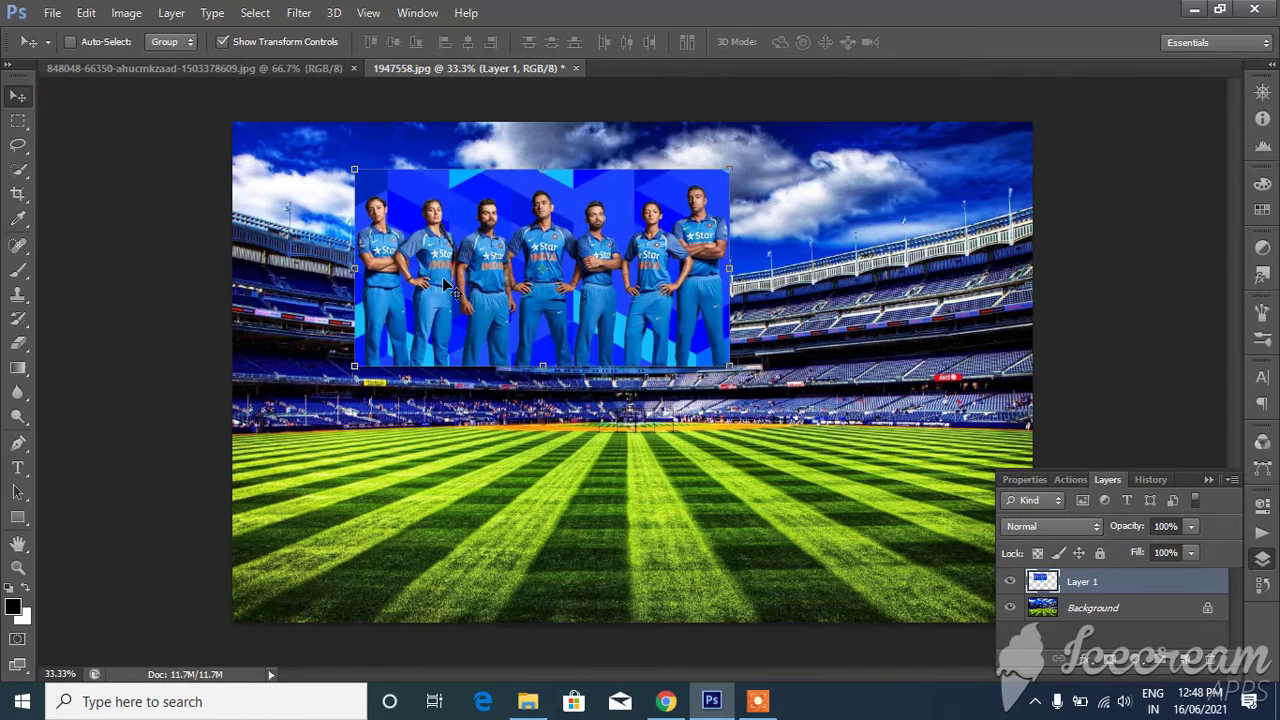
drag(445, 287, 321, 241)
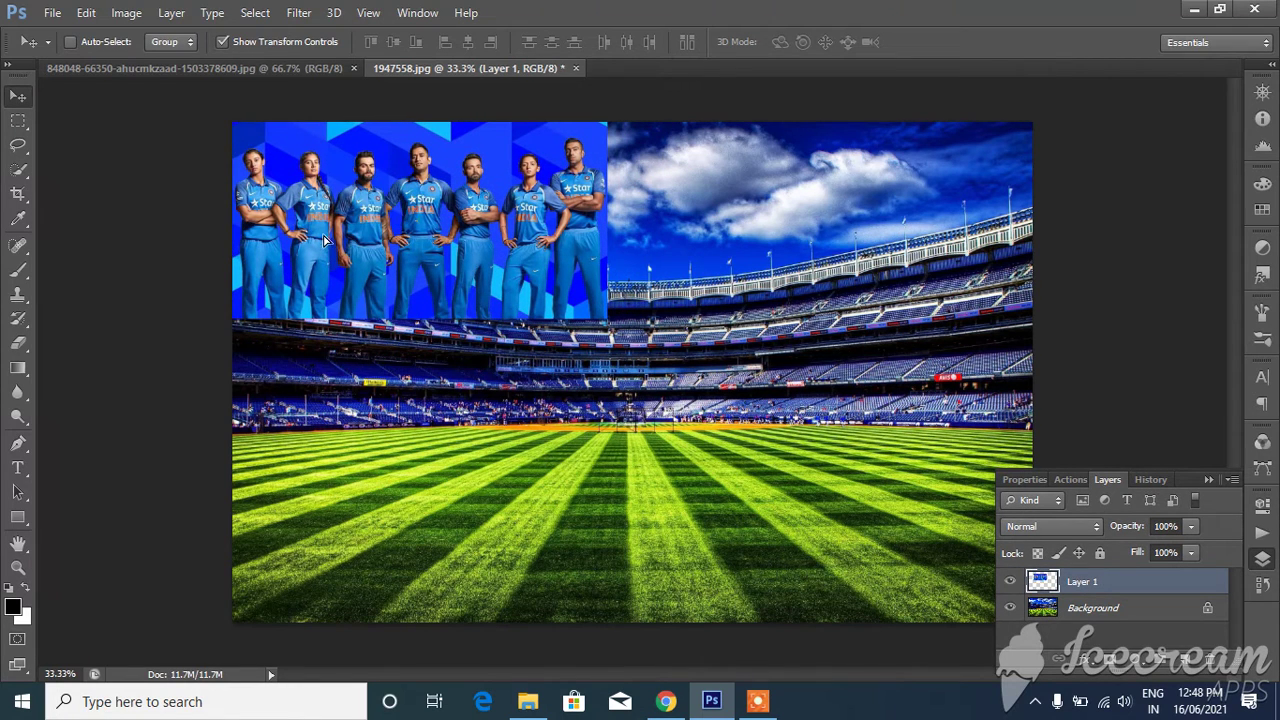
Scale the team photo layer to about 213% width and 254% height to cover the whole canvas
click(222, 42)
click(222, 42)
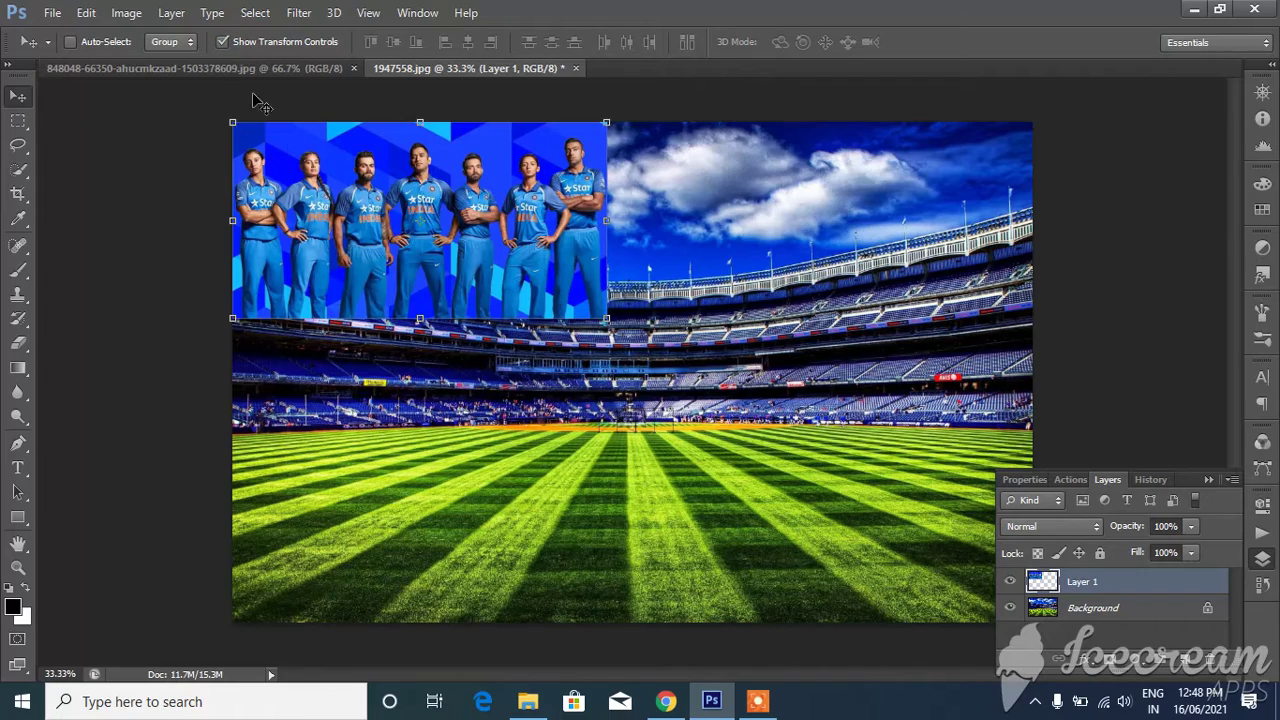
drag(605, 318, 1033, 622)
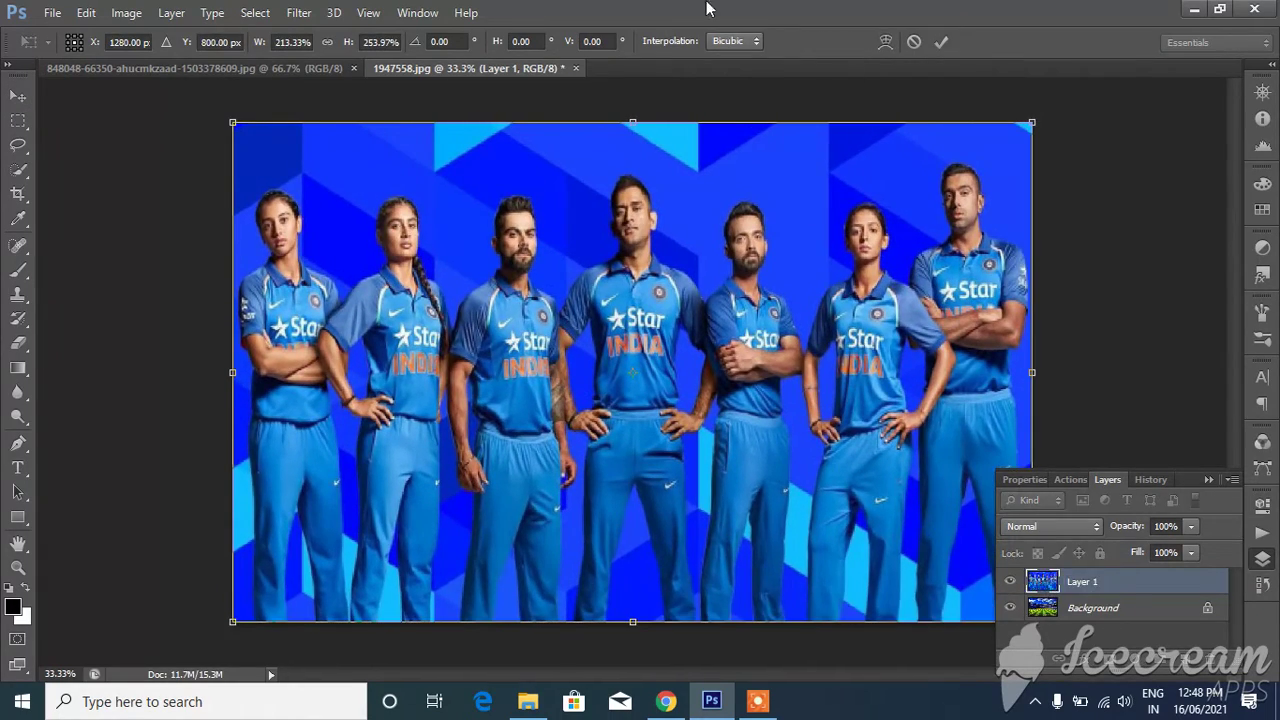
click(941, 42)
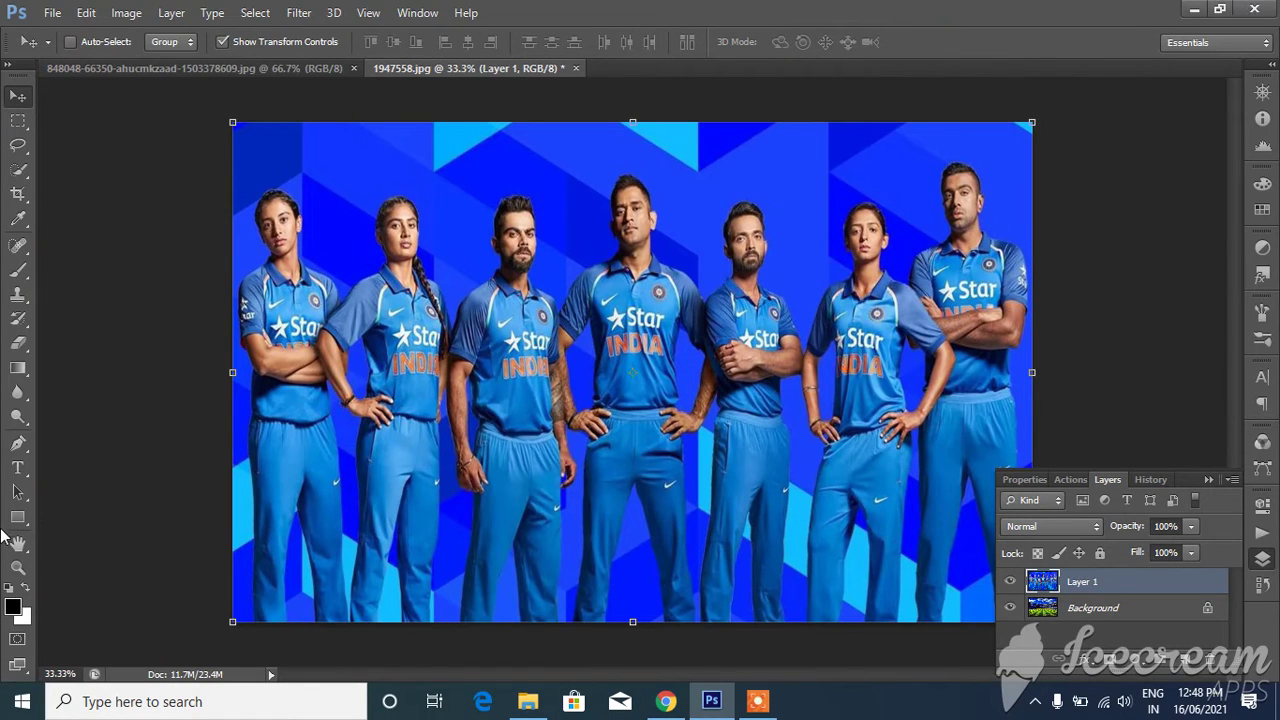
Add a black text layer reading CRICKET over the players in Rockwell Extra Bold at 450 pt
click(18, 467)
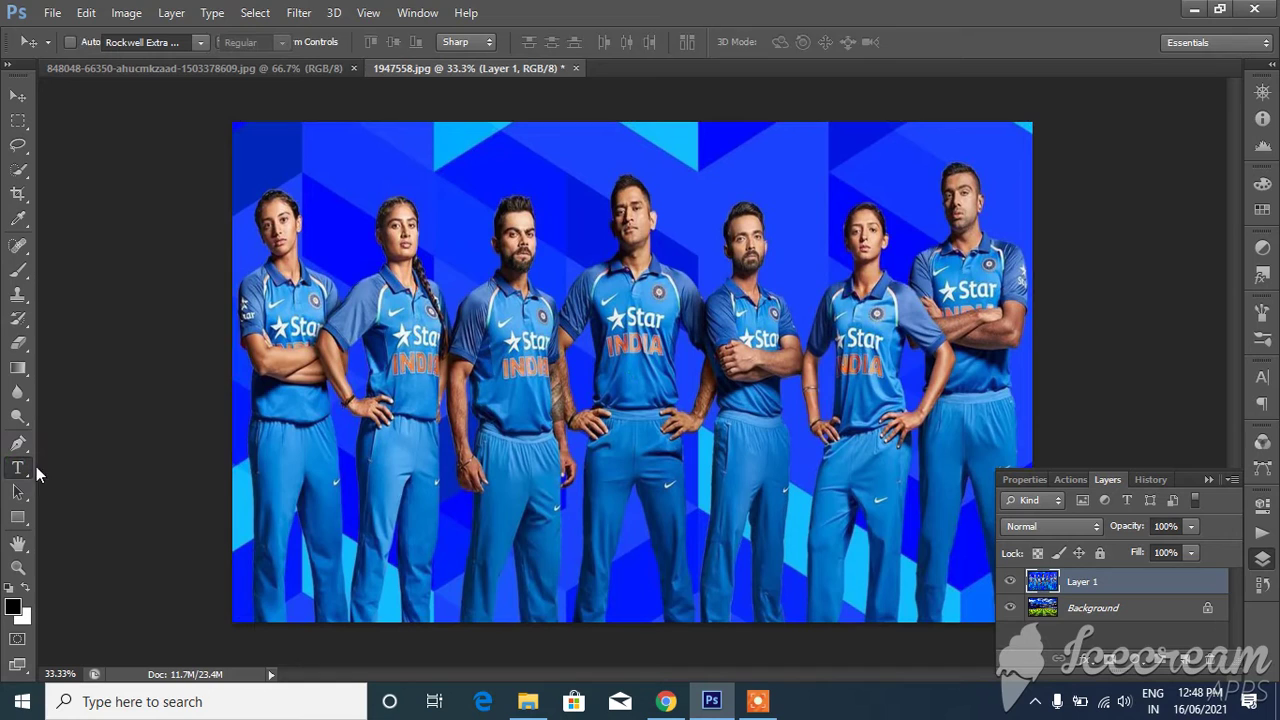
click(395, 320)
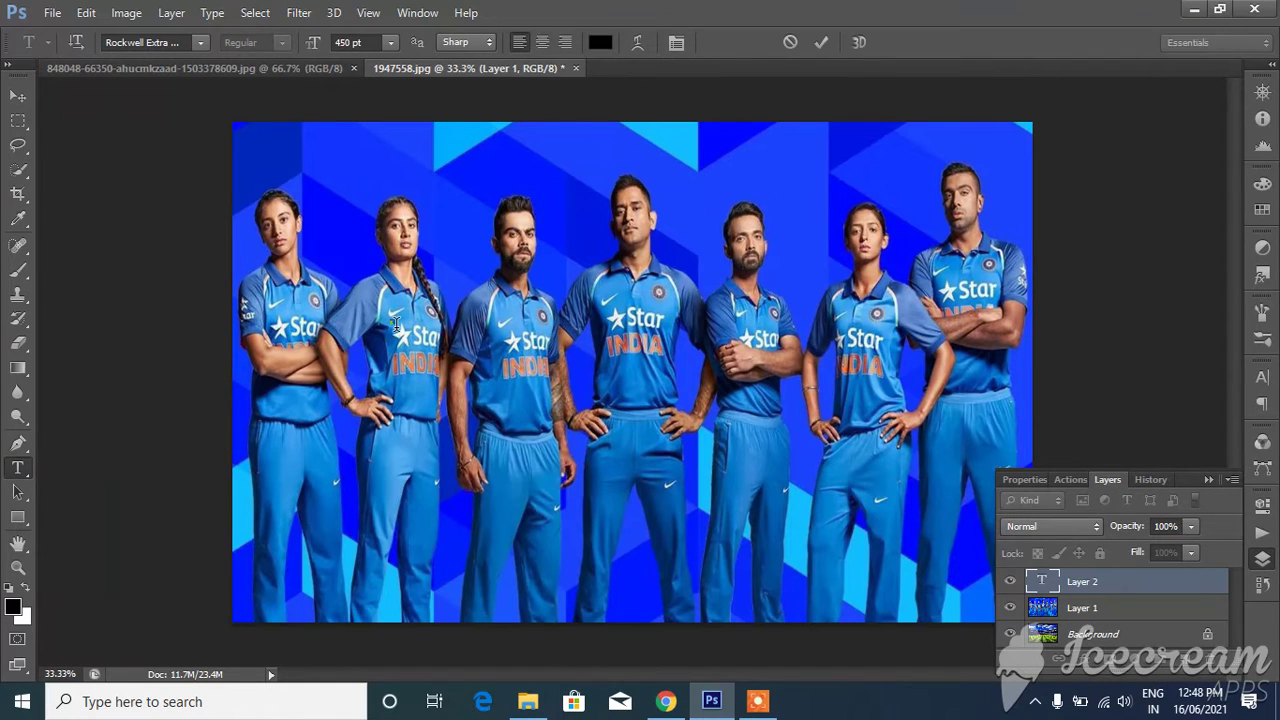
text(Cri)
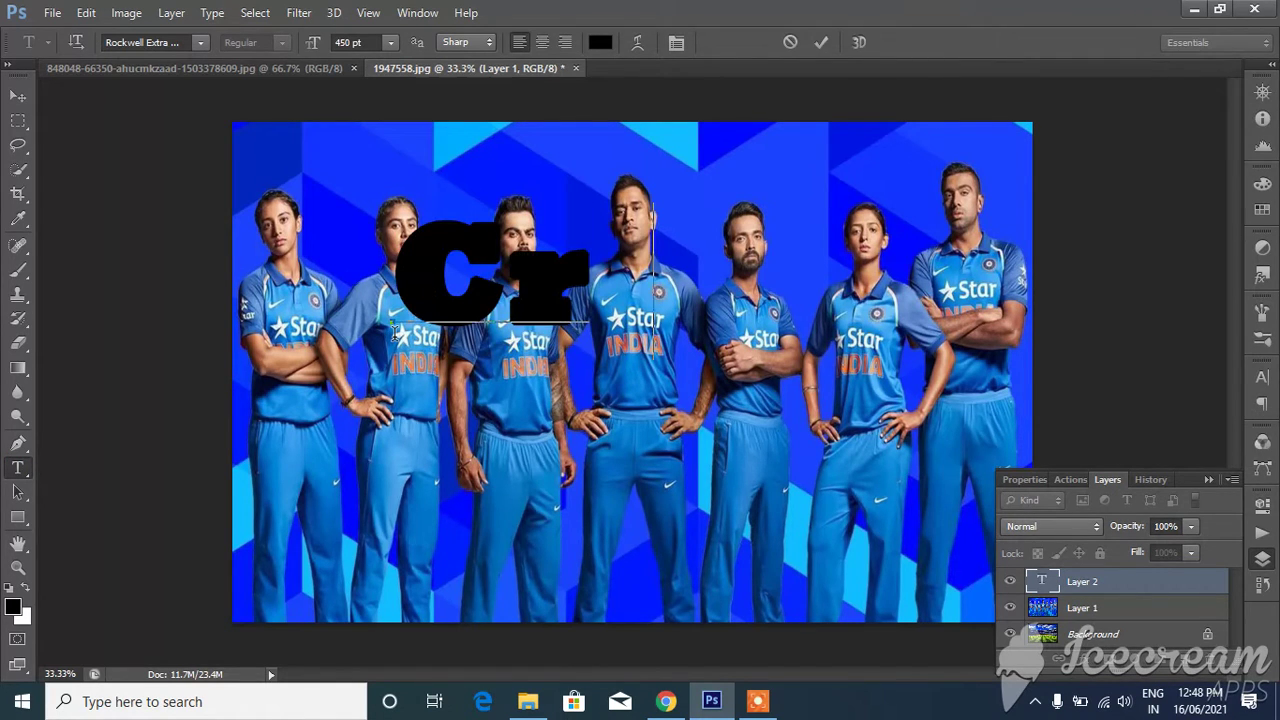
key(BackSpace)
key(BackSpace)
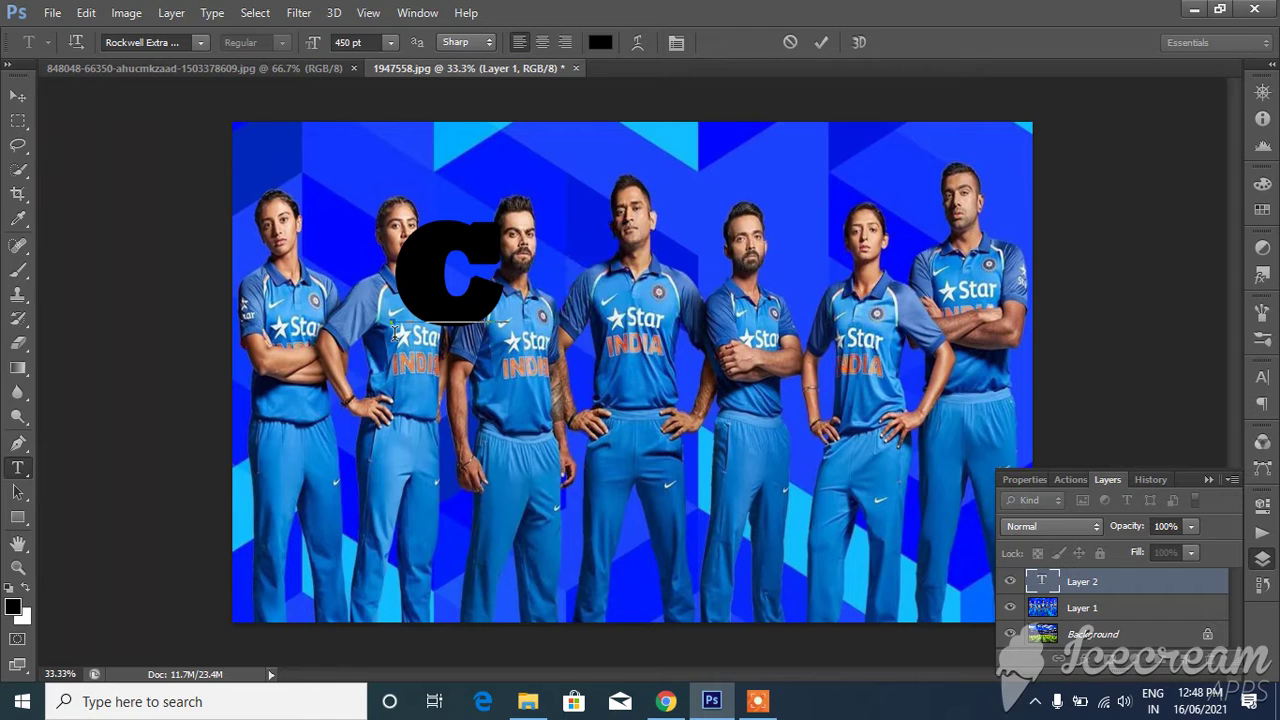
text(R)
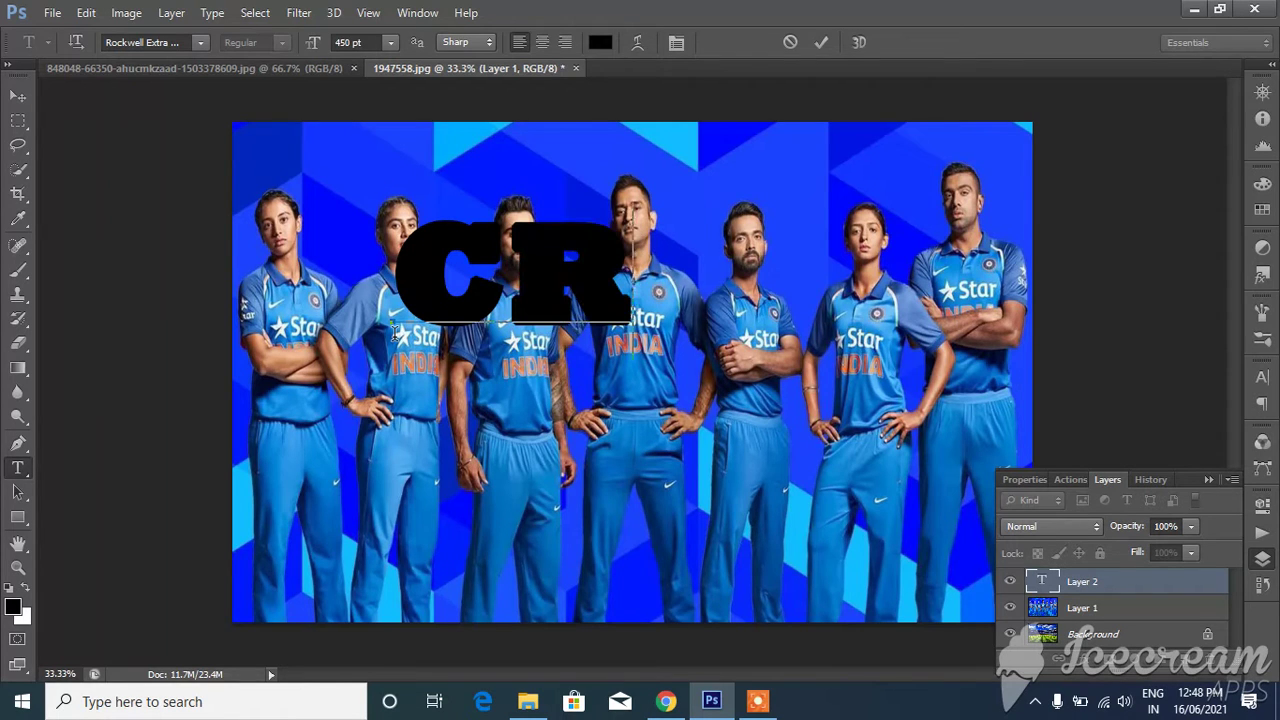
text(ICKET)
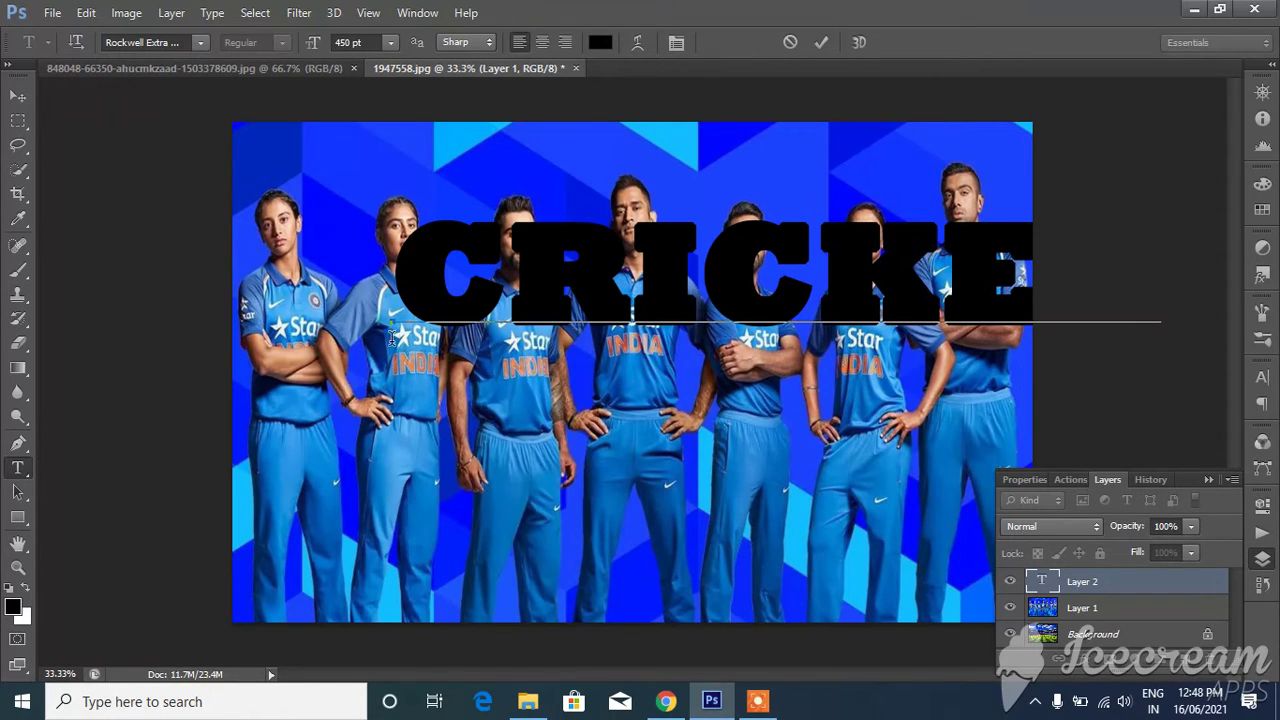
click(201, 46)
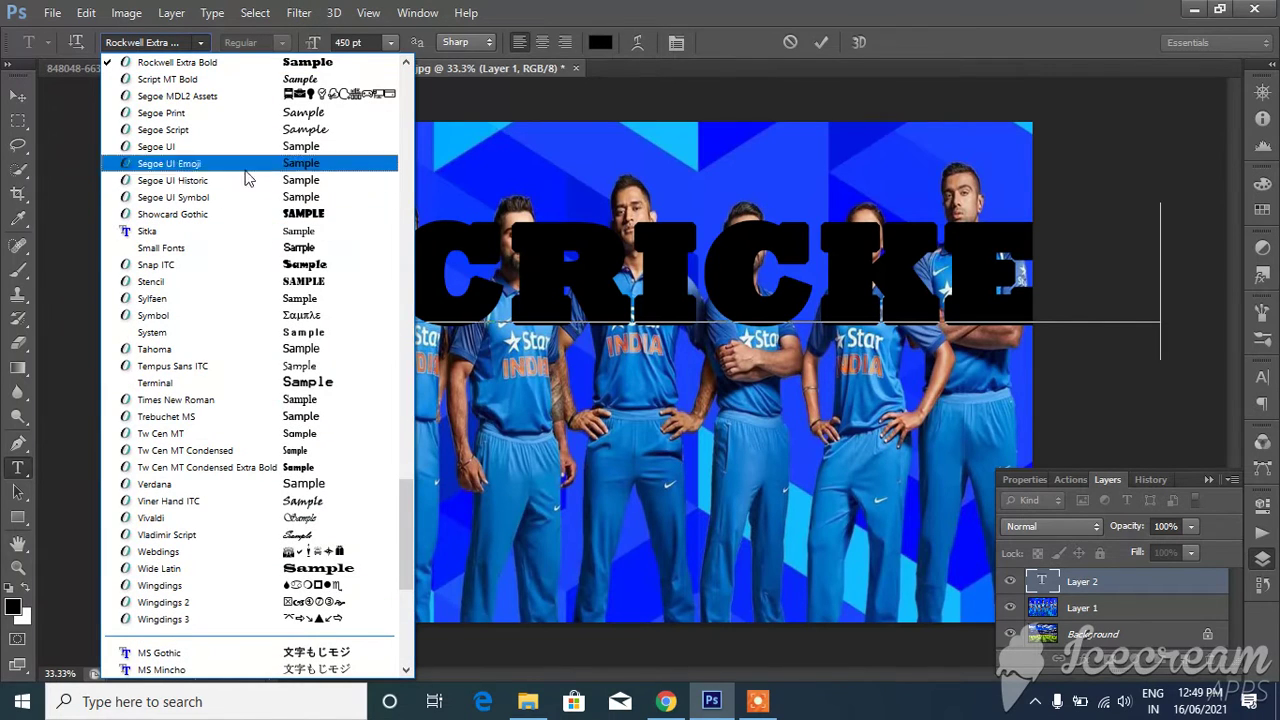
click(278, 72)
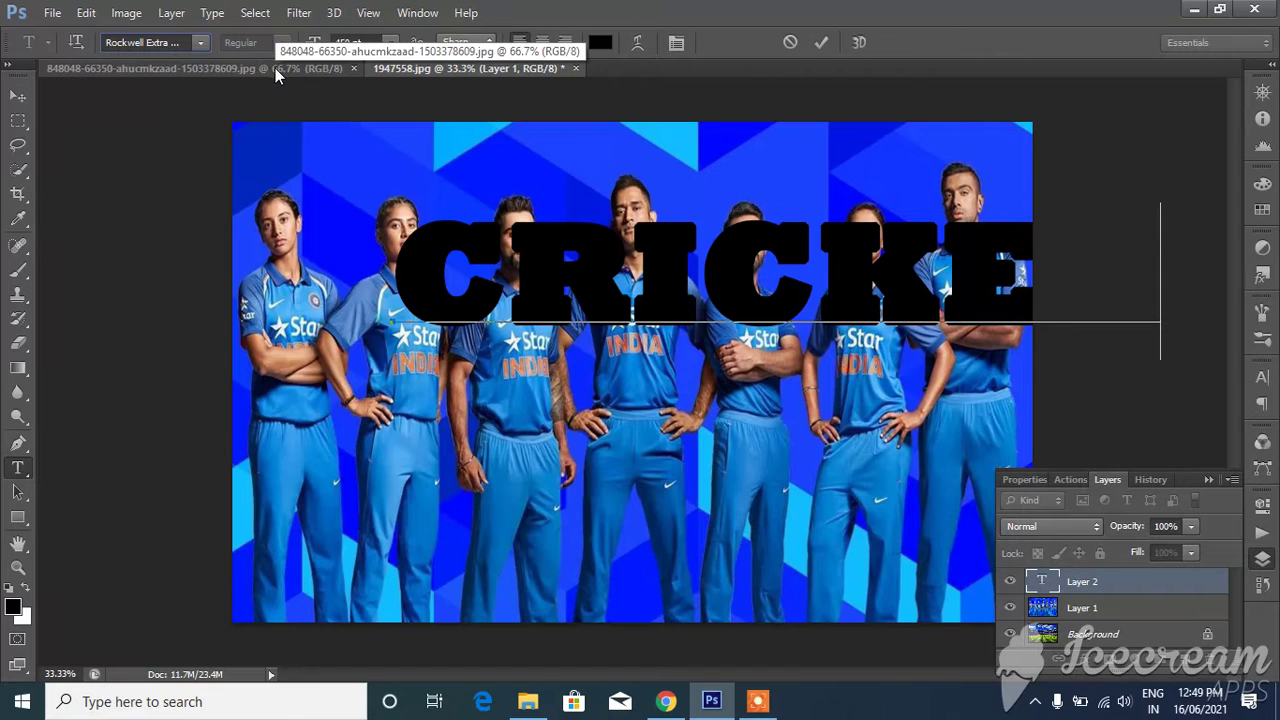
key(ctrl+a)
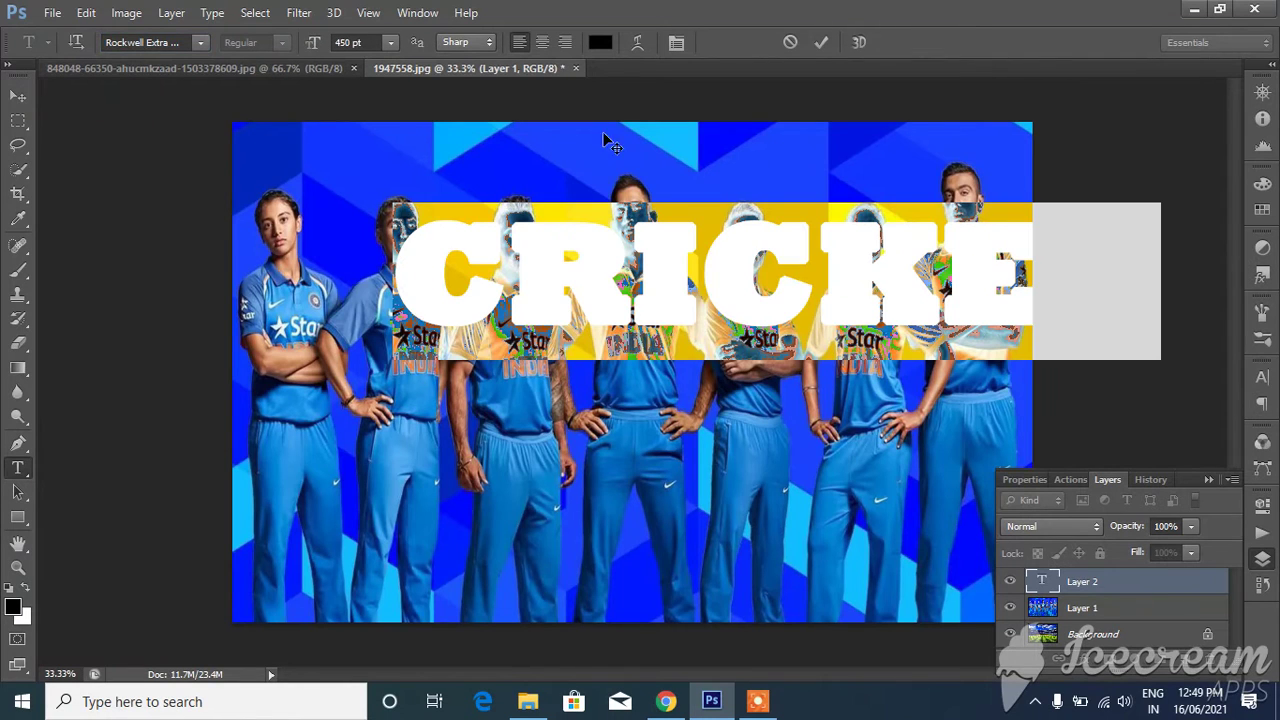
click(390, 42)
click(679, 48)
click(679, 49)
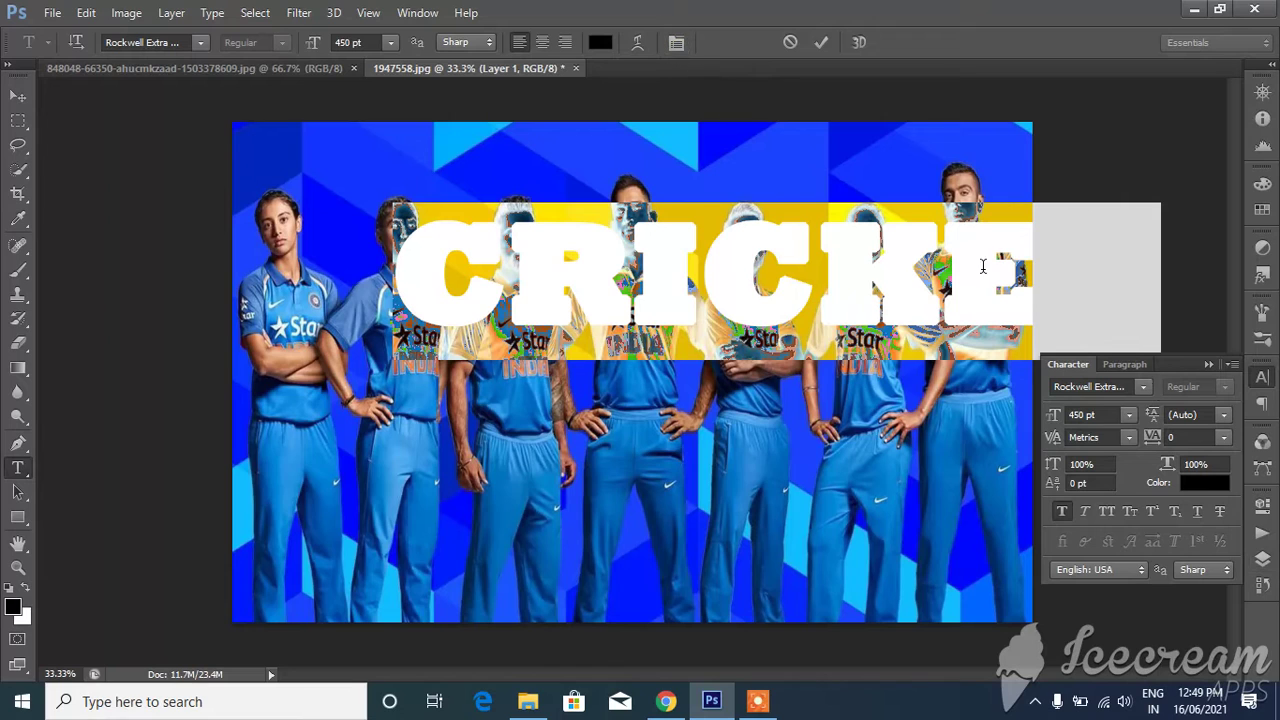
click(1089, 417)
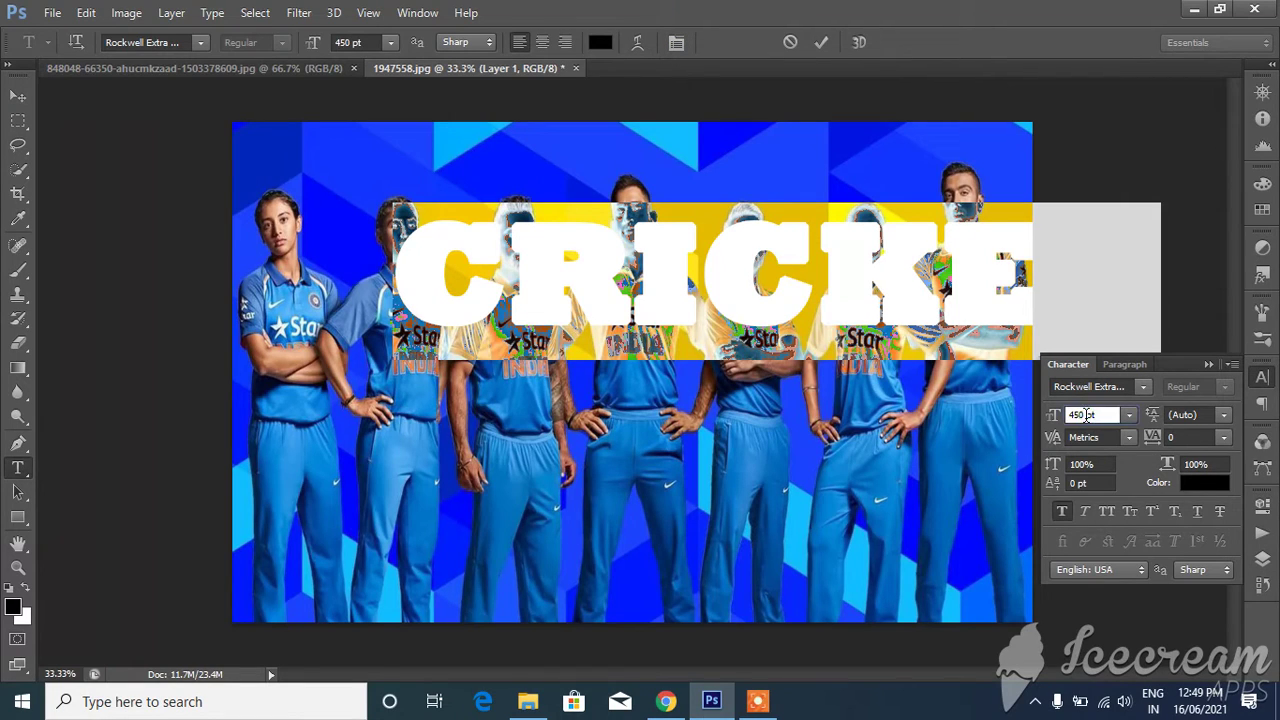
drag(1085, 416, 1058, 424)
Commit the CRICKET text and free-transform it to about 98.8% width and 314% height, fitting the whole word across the canvas
click(821, 42)
click(86, 13)
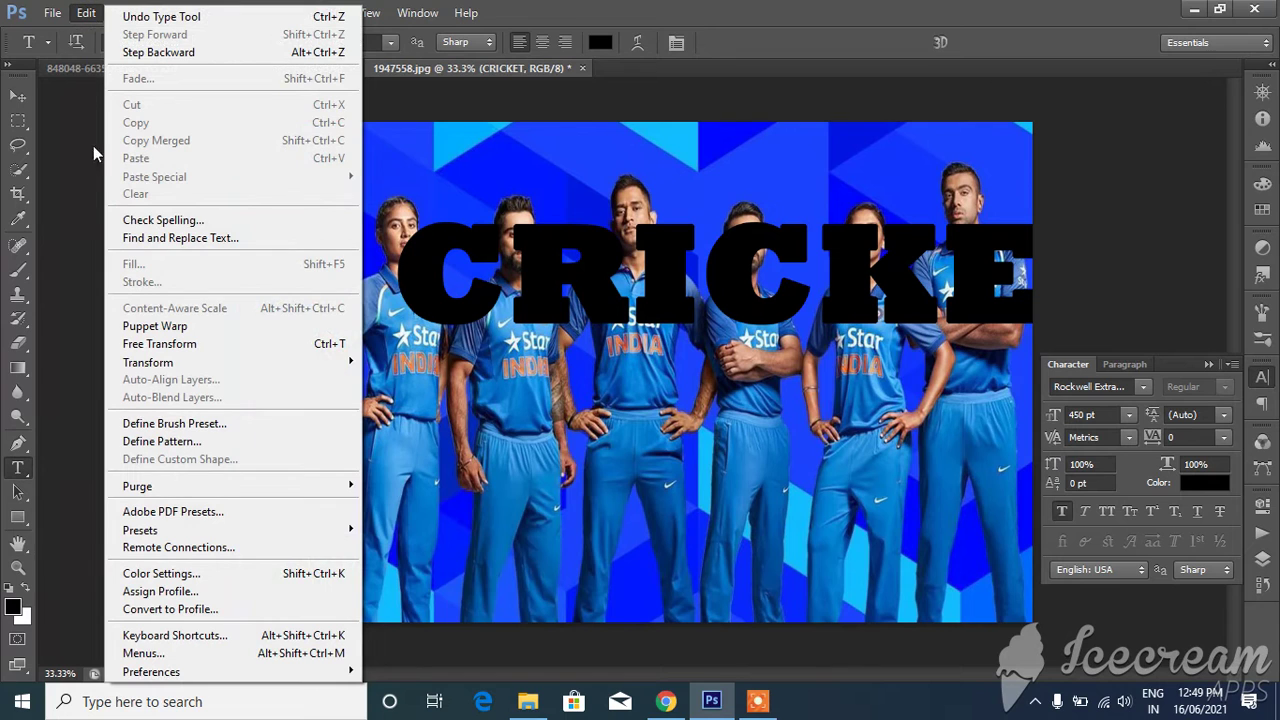
click(155, 348)
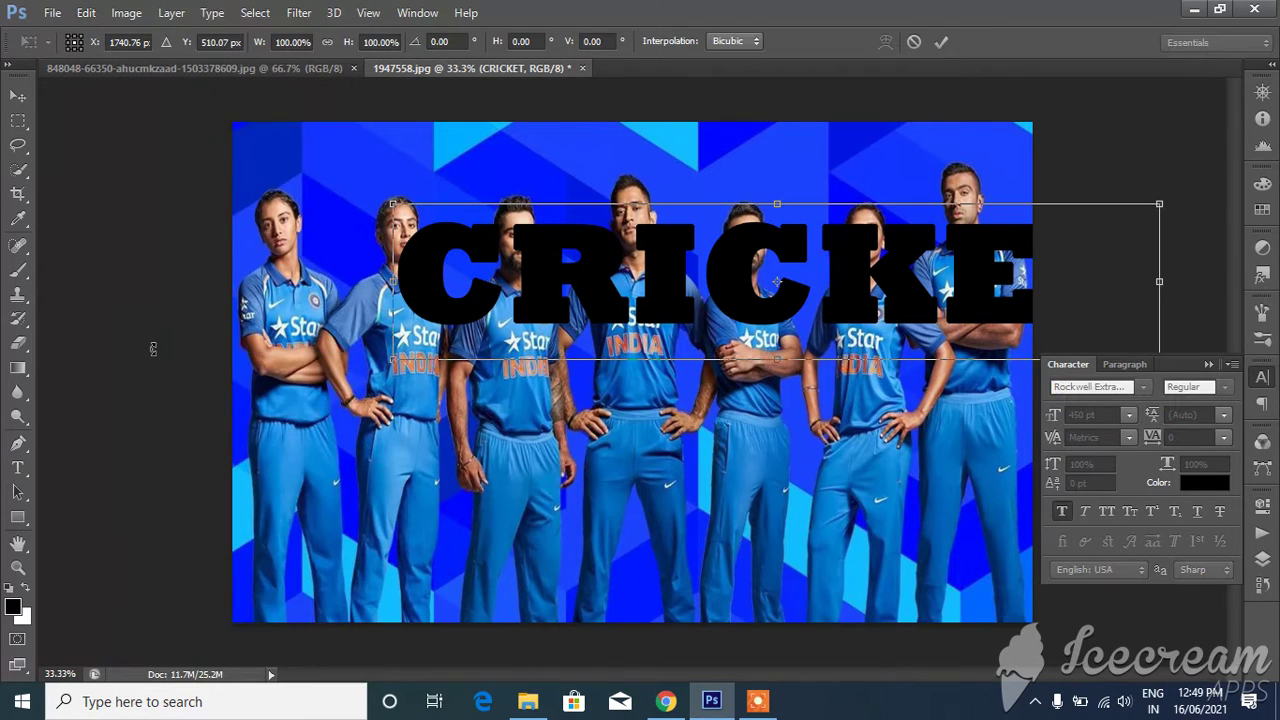
drag(394, 363, 270, 640)
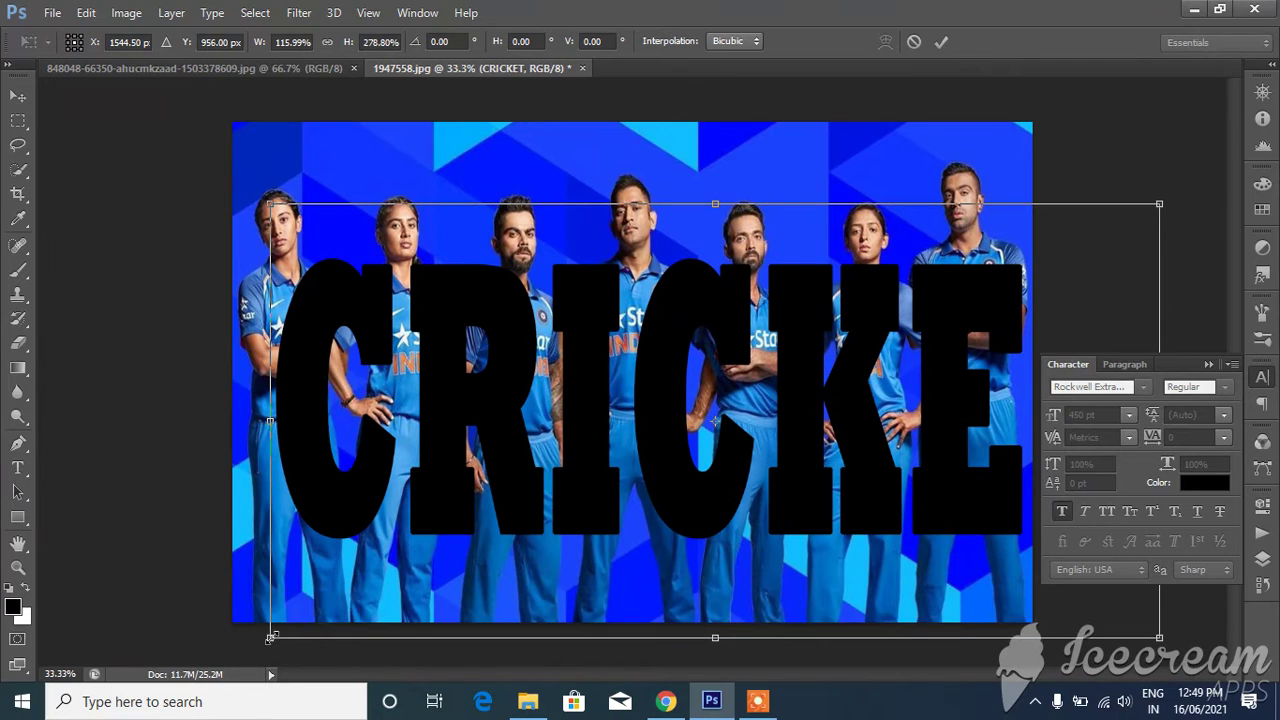
drag(718, 205, 716, 148)
drag(655, 343, 625, 326)
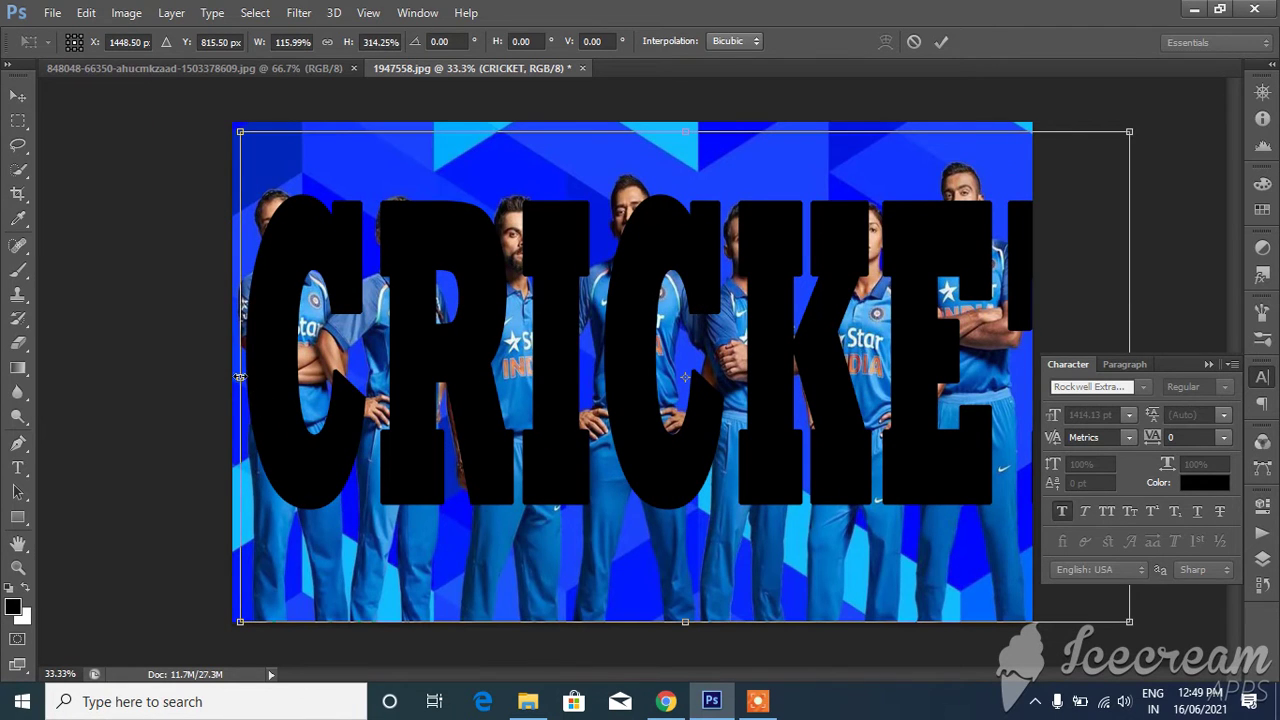
drag(240, 377, 270, 336)
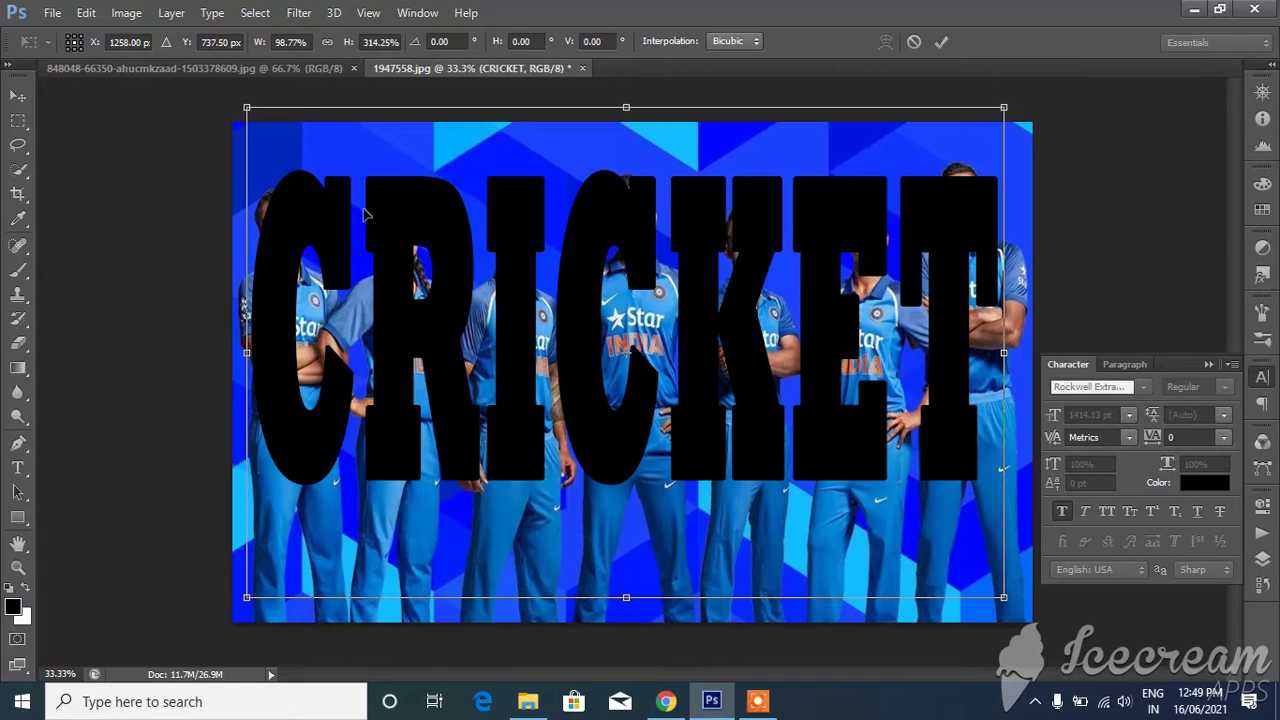
click(944, 42)
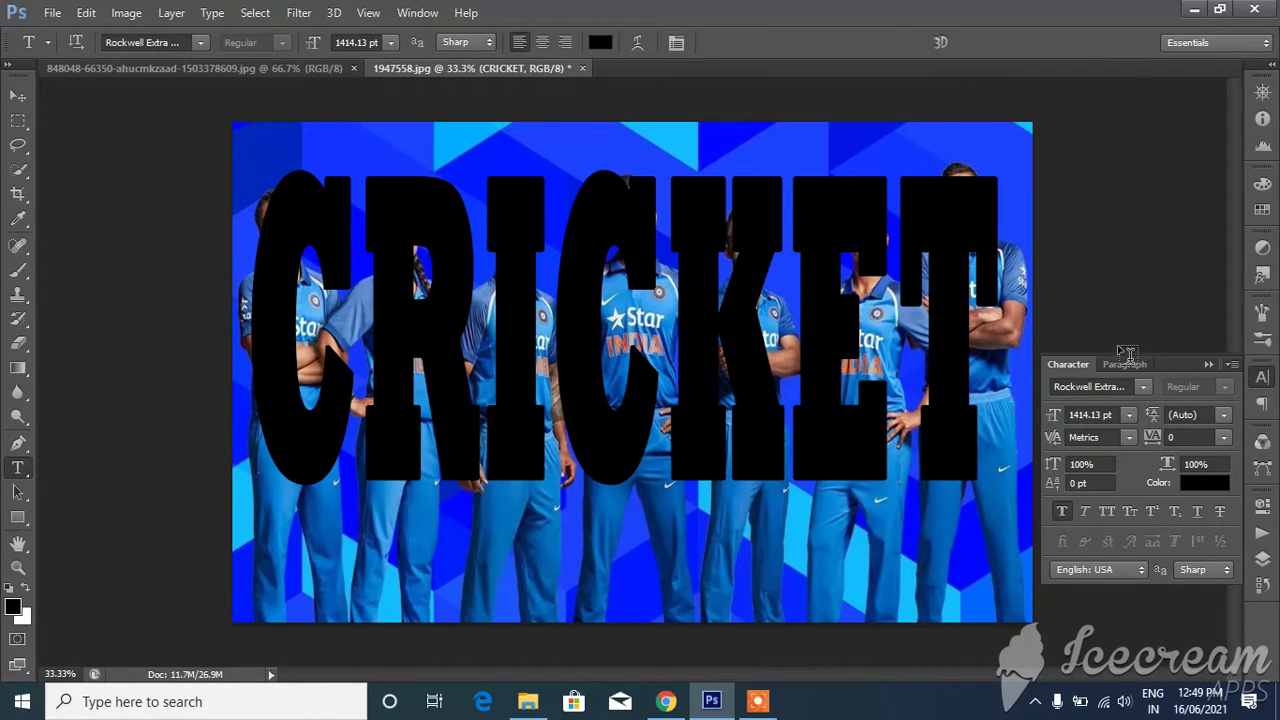
Move the CRICKET text layer beneath Layer 1 in the layer stack, above the Background
click(1261, 560)
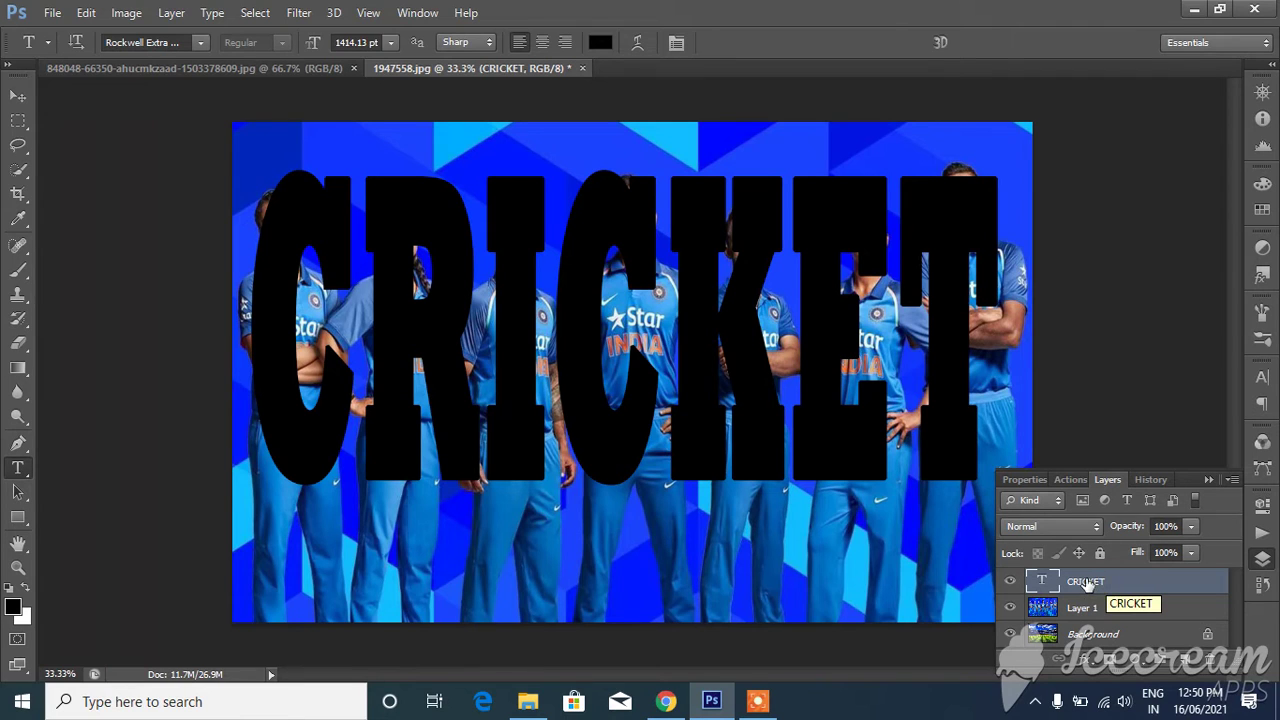
drag(1087, 582, 1090, 620)
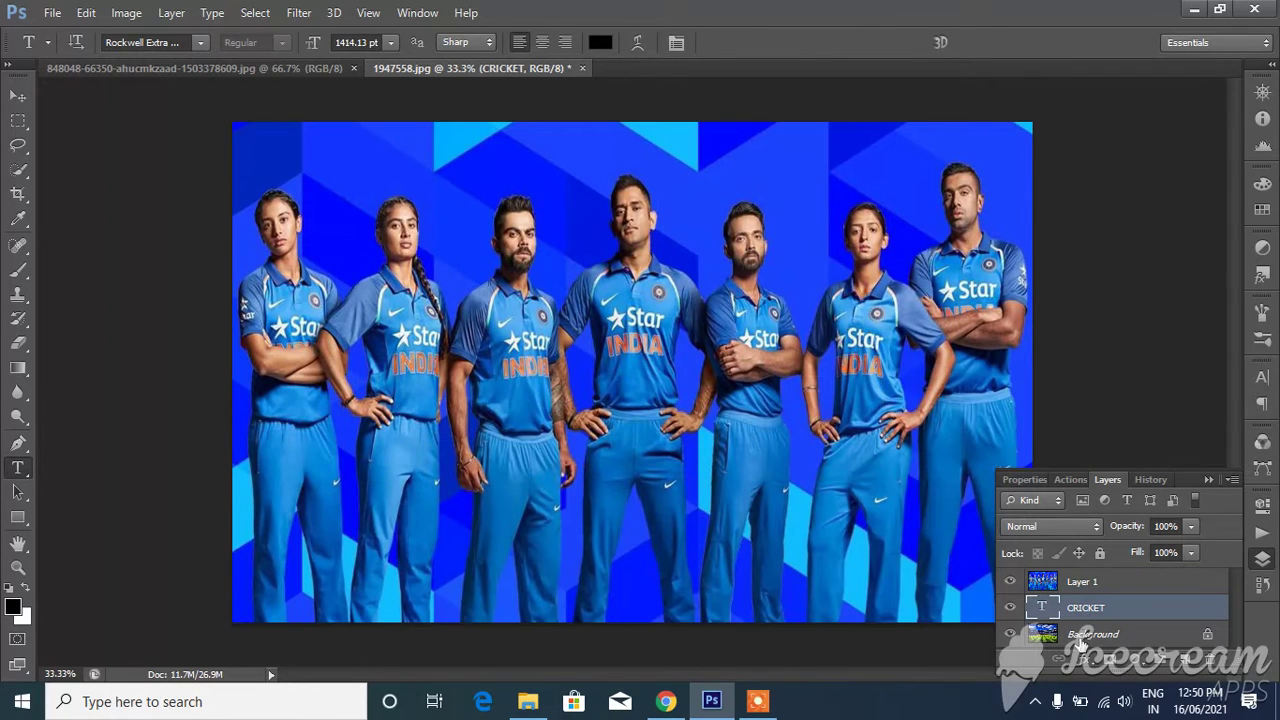
click(1081, 640)
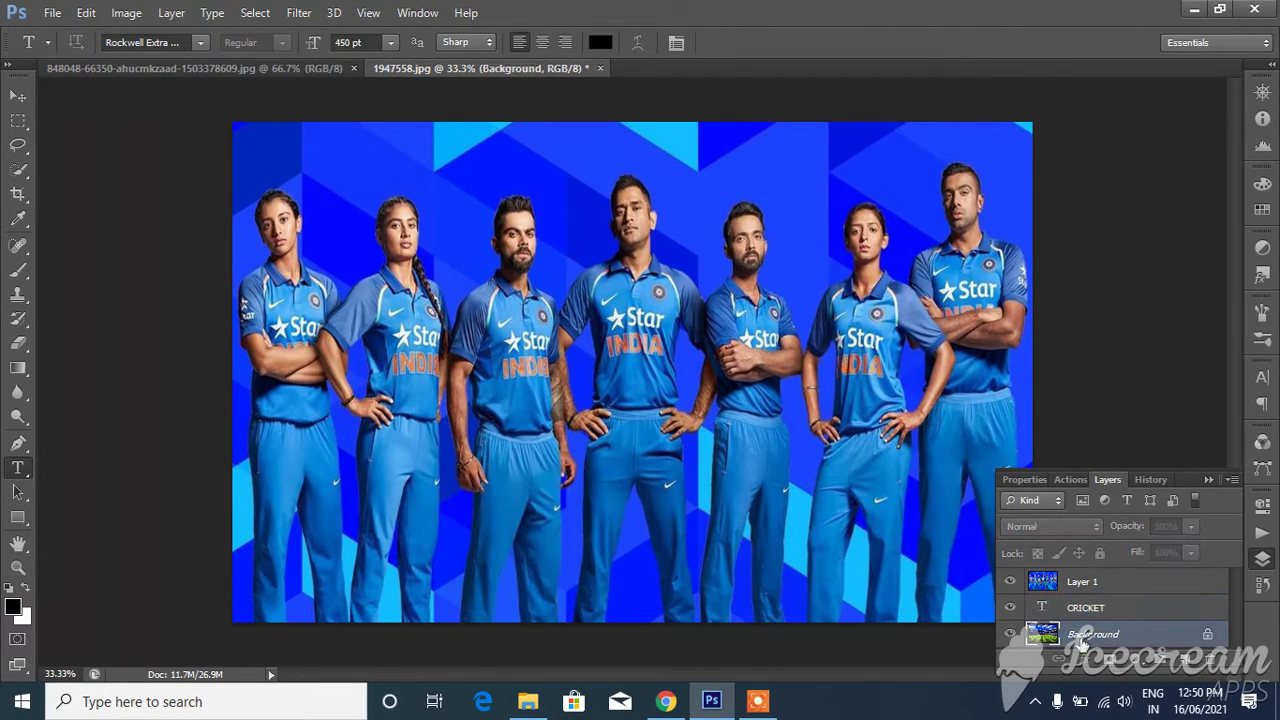
Create a clipping mask that clips the team photo on Layer 1 to the CRICKET text
click(1085, 583)
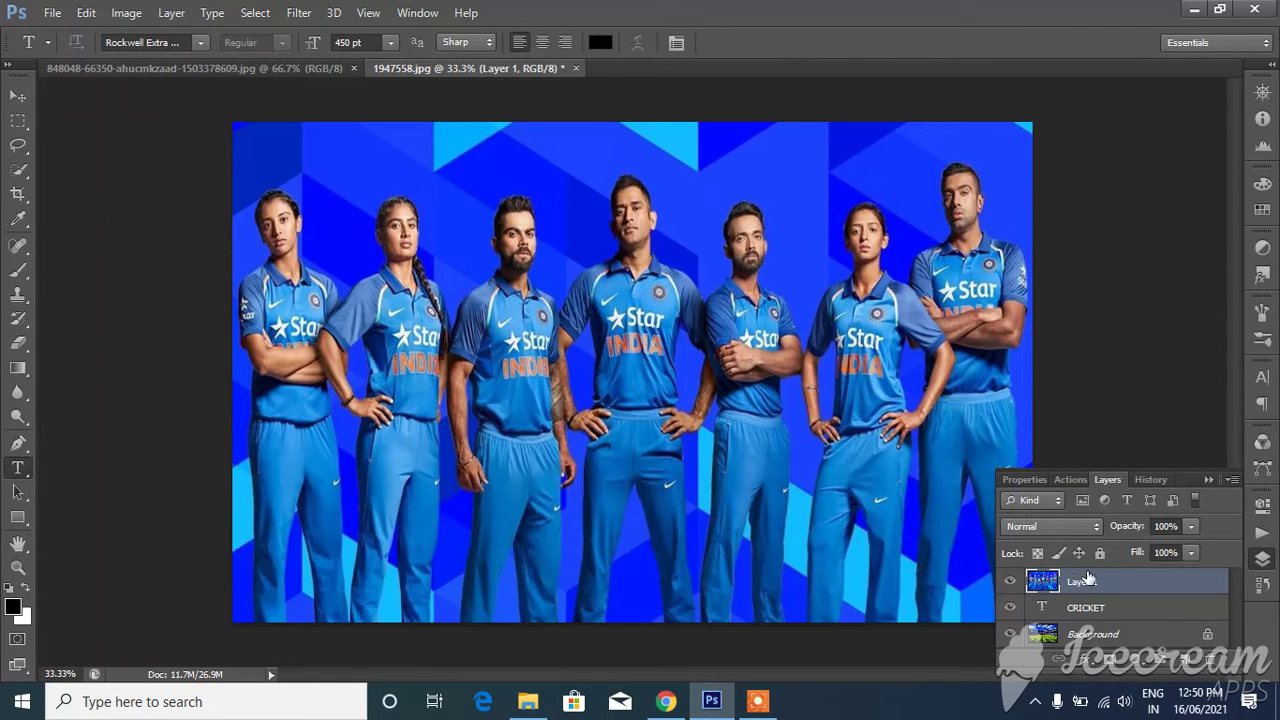
click(178, 13)
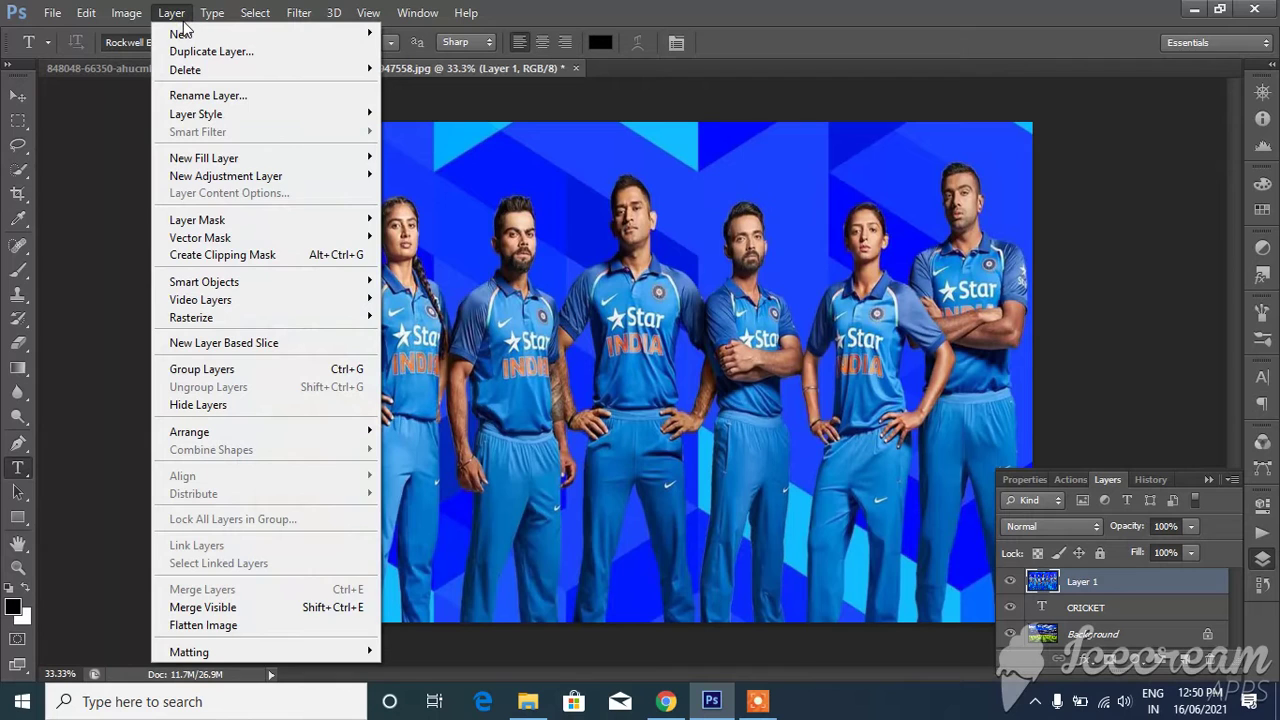
click(233, 259)
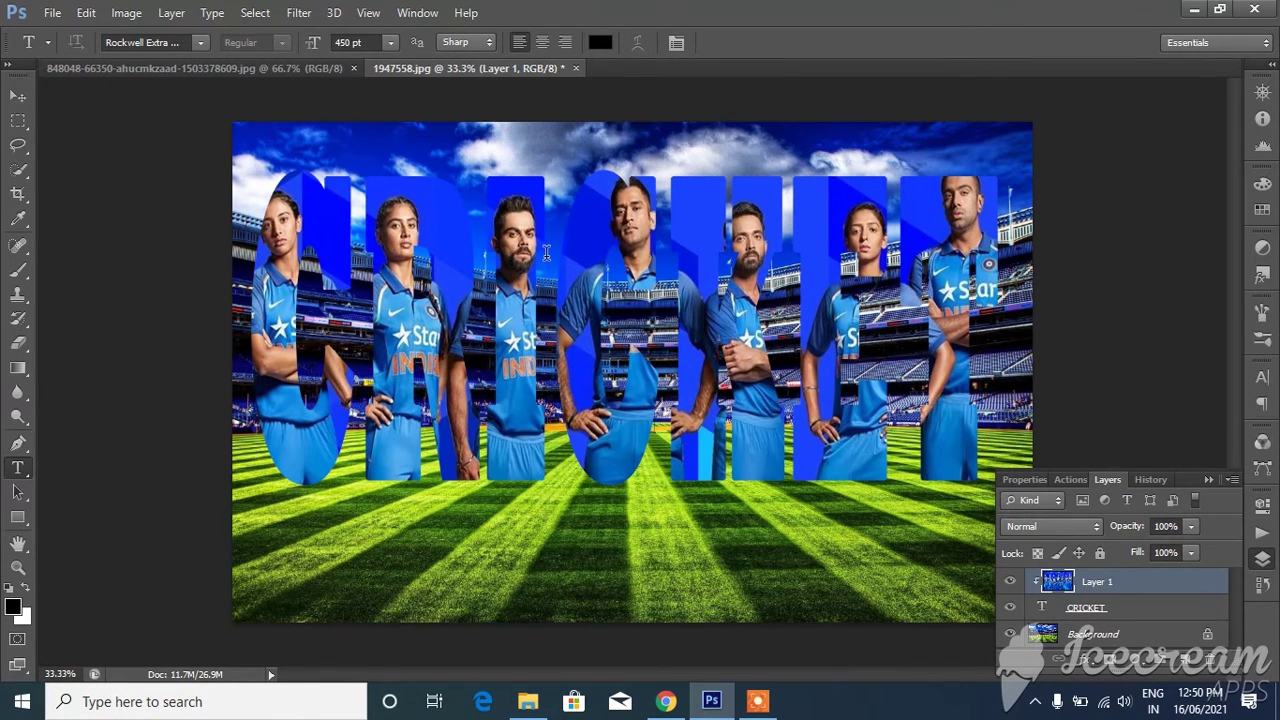
Shift the clipped team photo slightly down, and move the CRICKET text lower toward the middle of the canvas
click(18, 95)
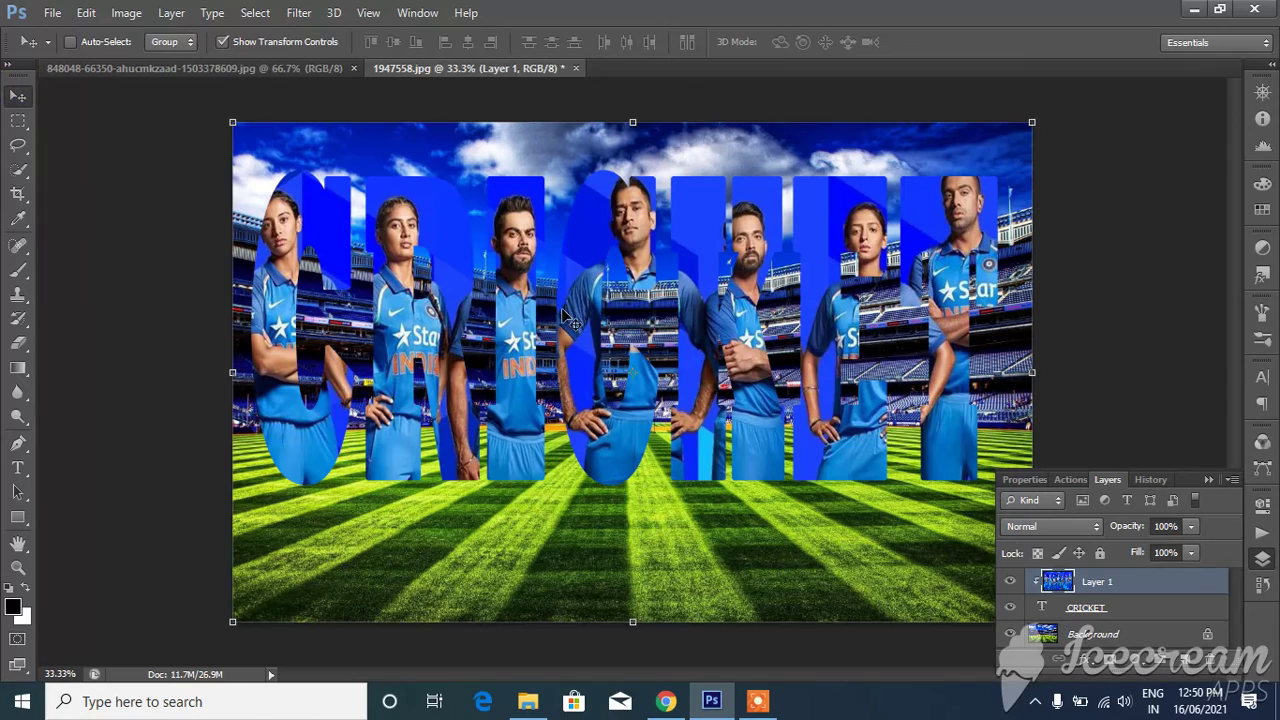
mouse_move(569, 319)
mouse_down()
mouse_move(561, 362)
mouse_move(560, 330)
mouse_up()
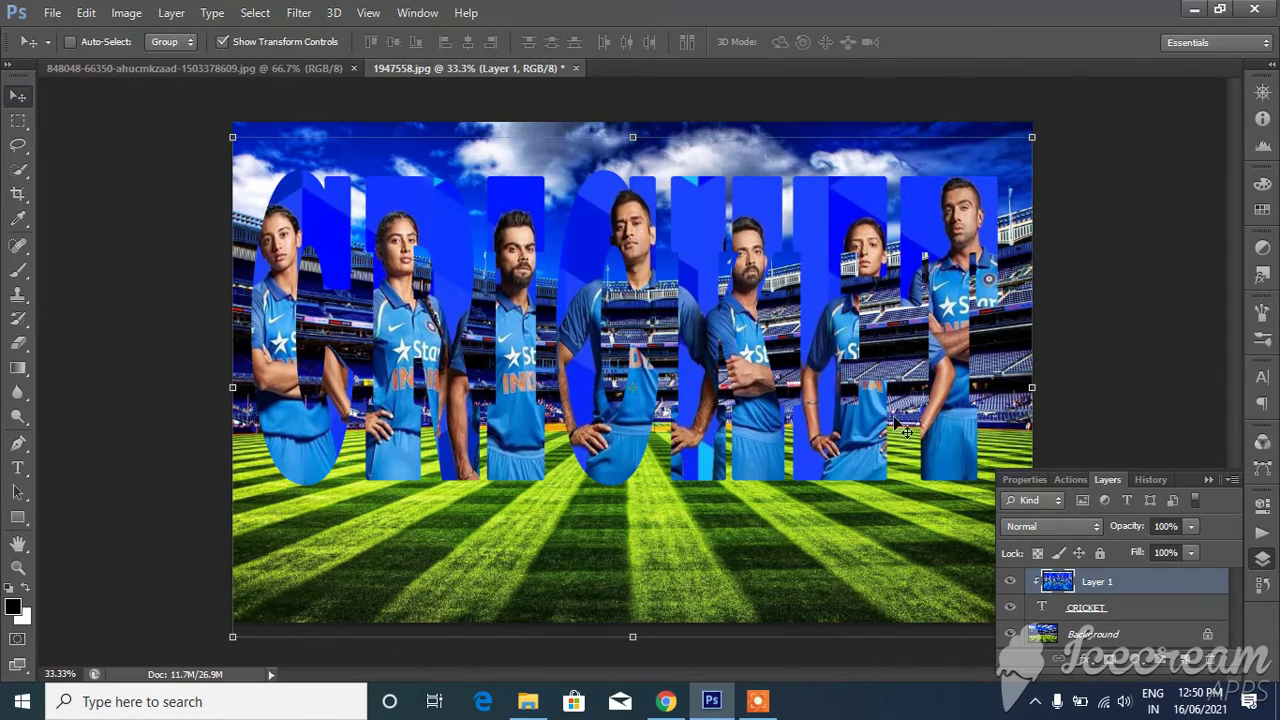
click(1087, 607)
drag(620, 283, 597, 343)
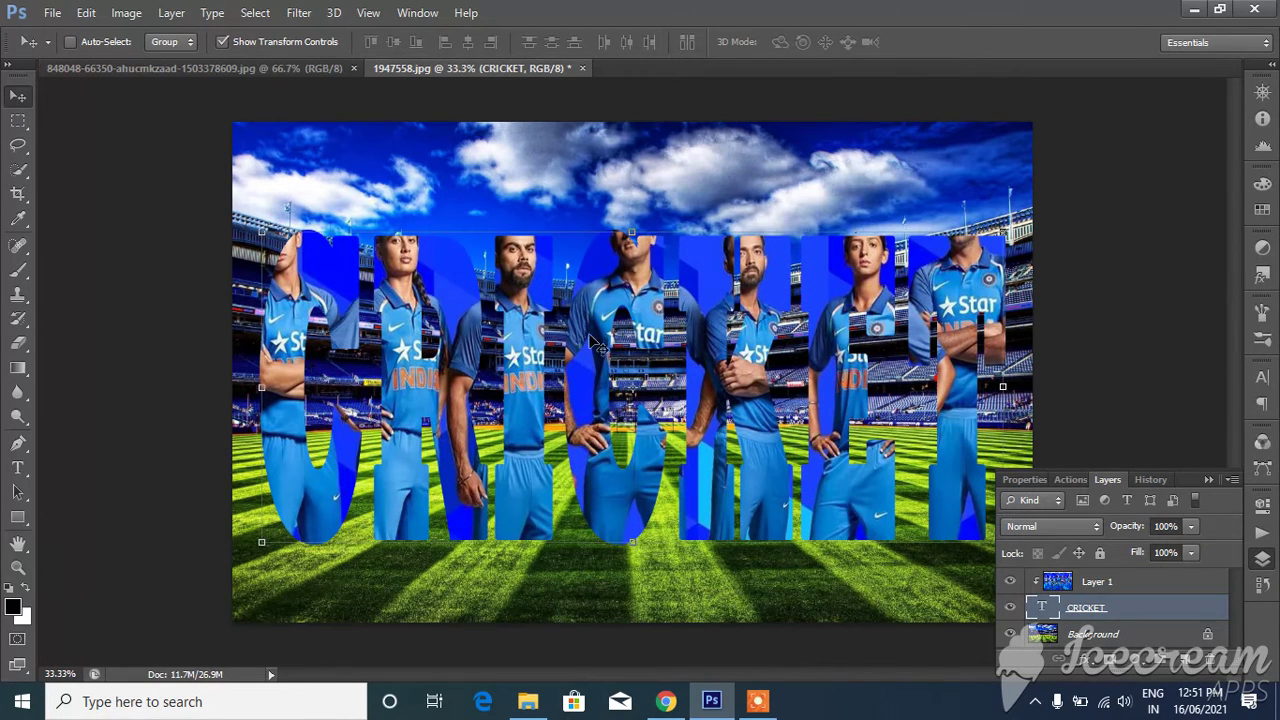
Move the clipped team photo on Layer 1 down so the players' faces fall inside the CRICKET letters
click(1102, 585)
drag(797, 367, 780, 397)
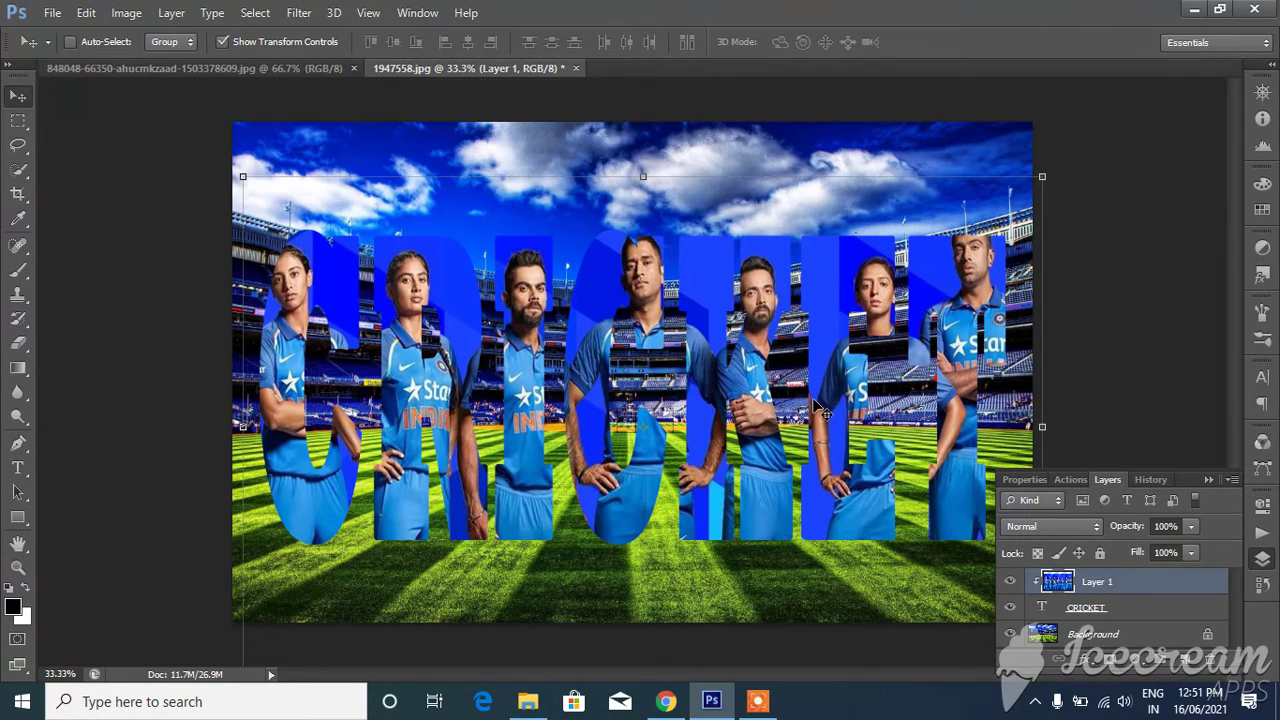
Save a copy of the composition as mask.jpg in the MM folder, in JPEG format at Maximum quality 12 with the Progressive option
click(50, 14)
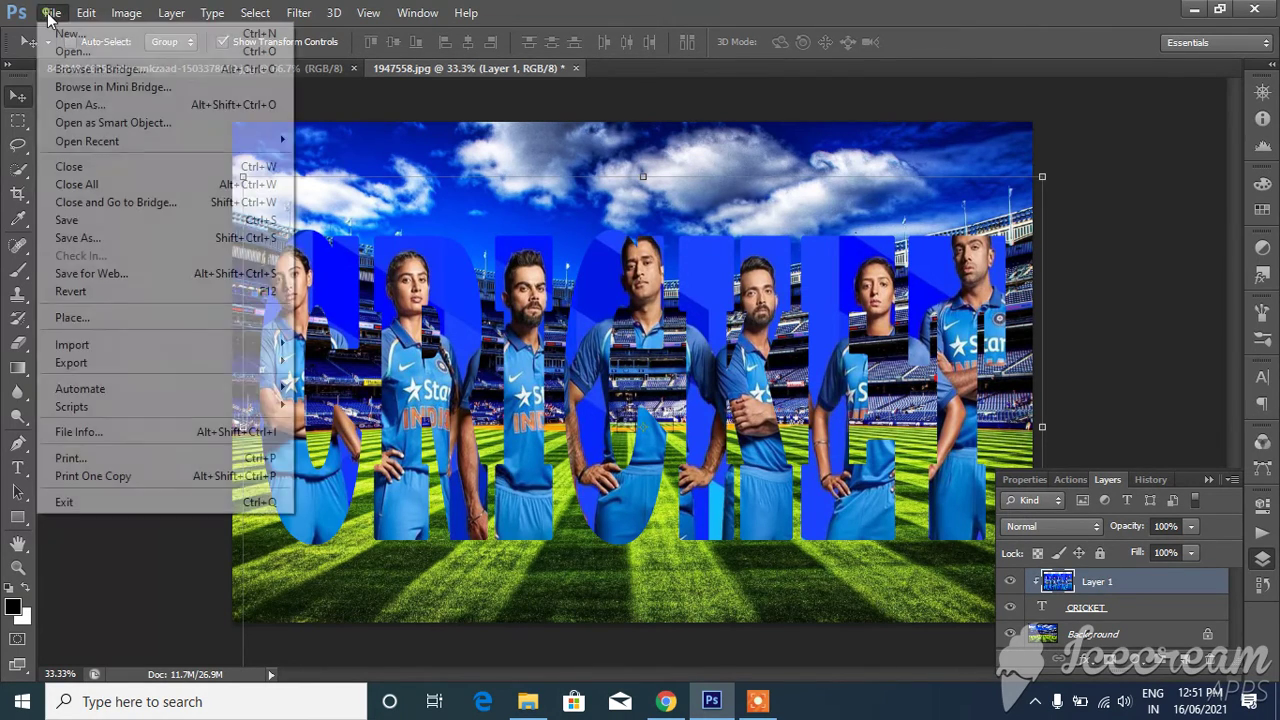
click(97, 238)
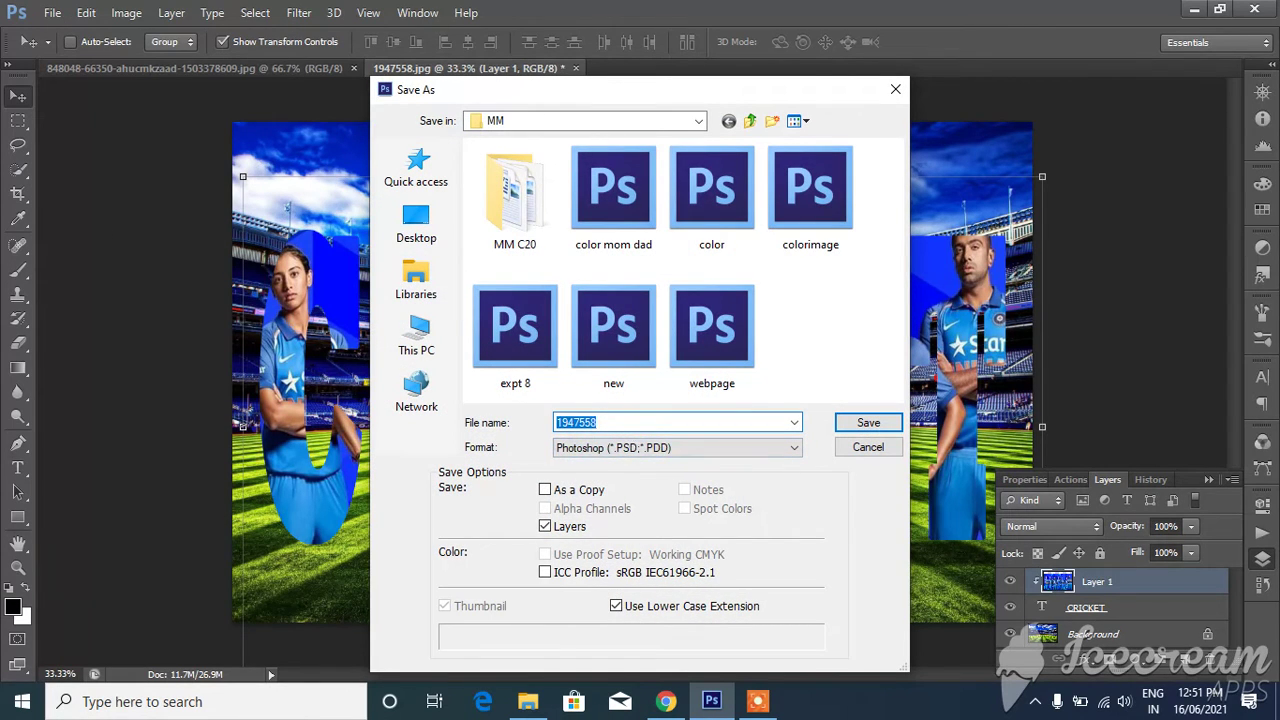
text(mars)
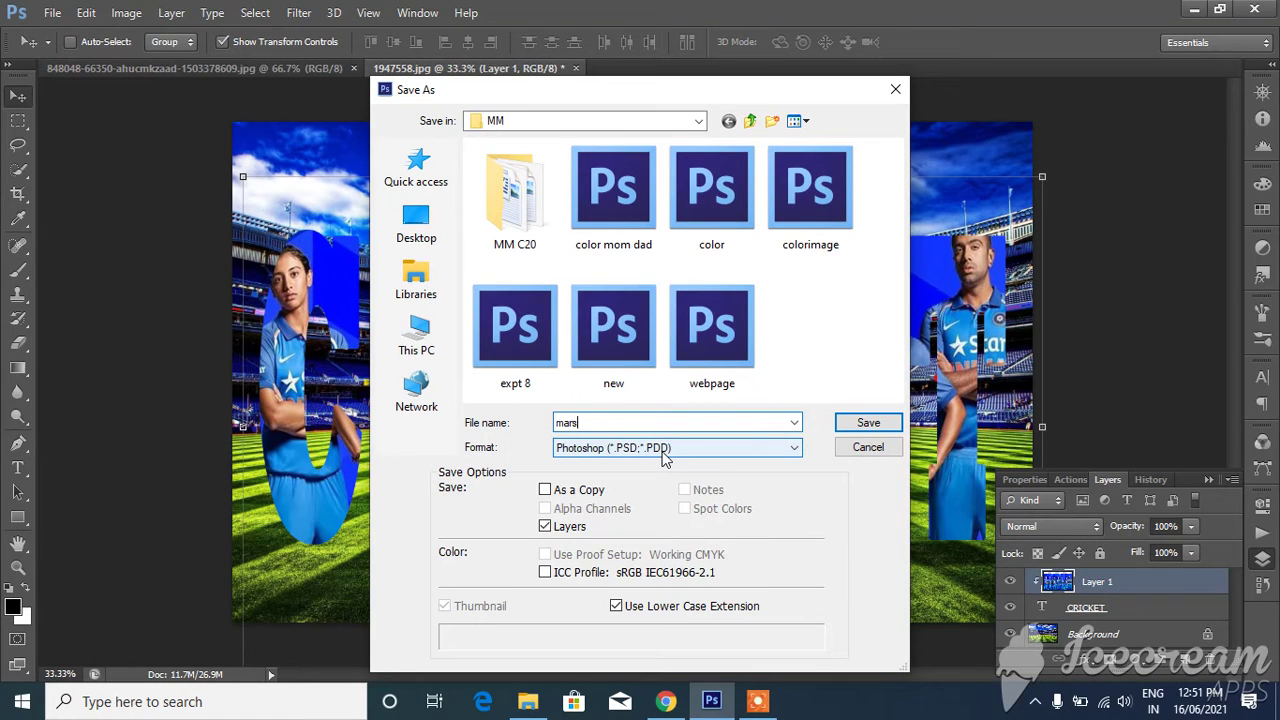
key(BackSpace)
key(BackSpace)
text(s)
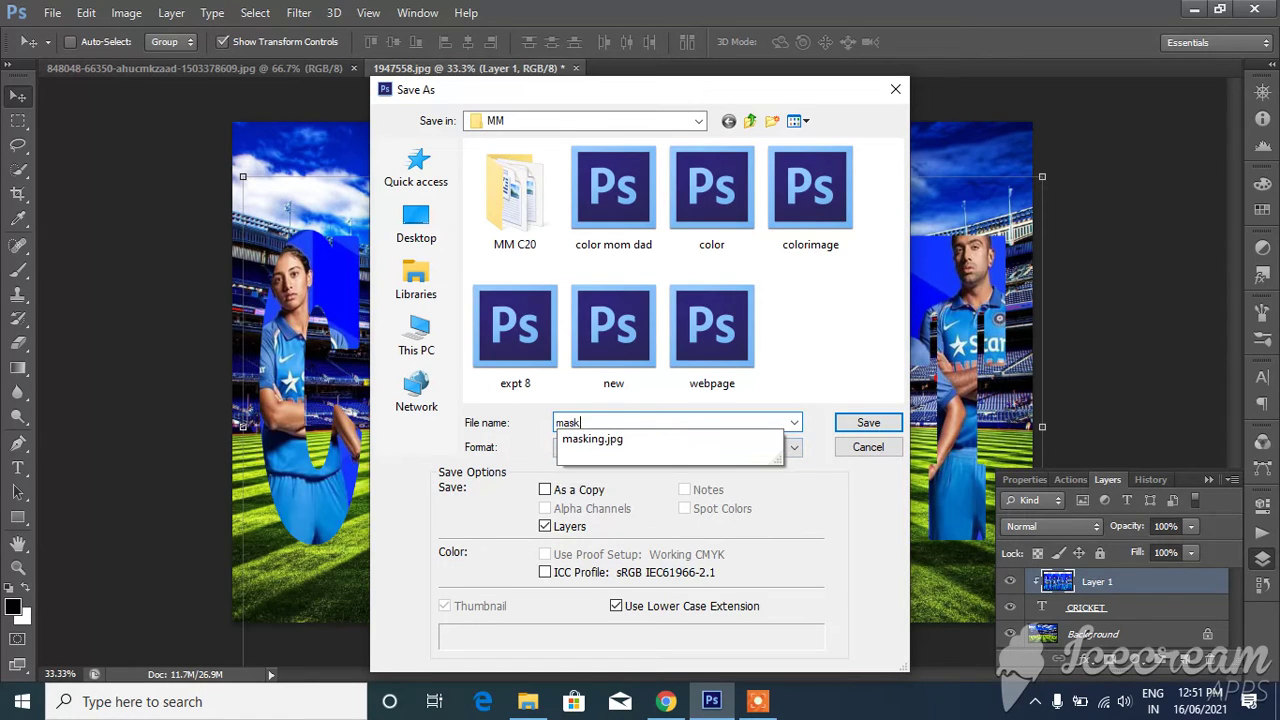
click(794, 449)
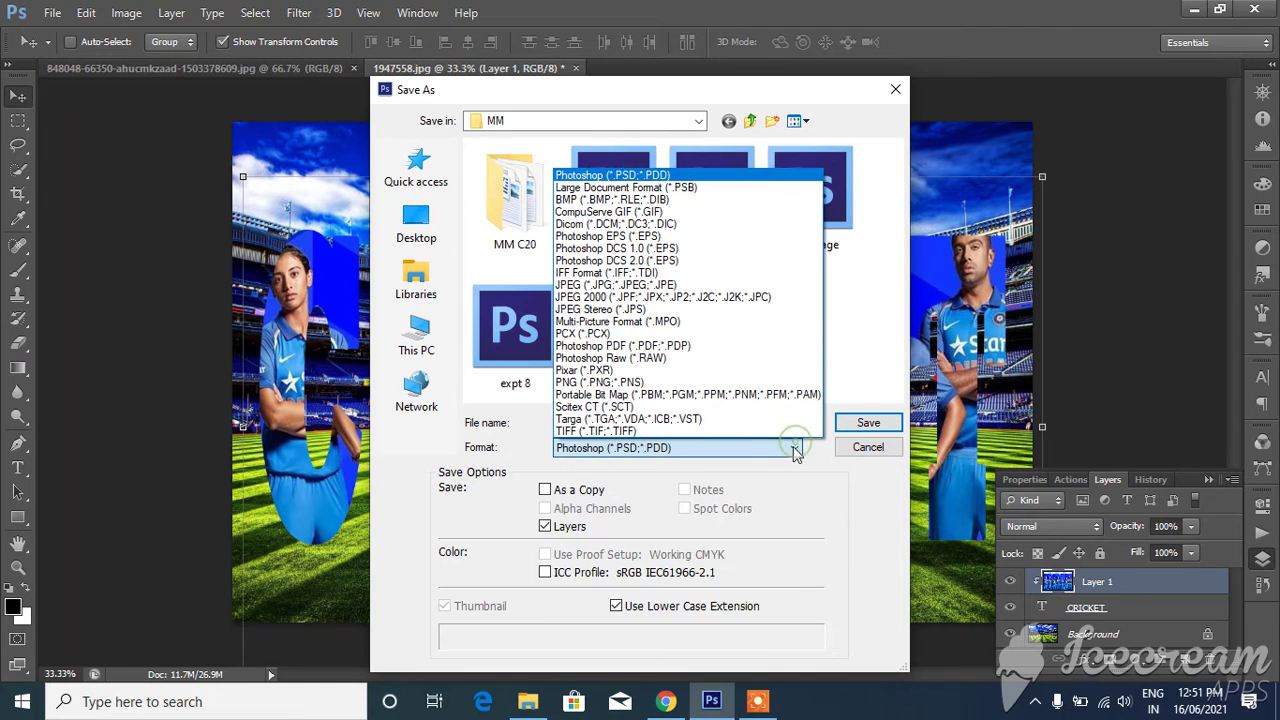
click(665, 285)
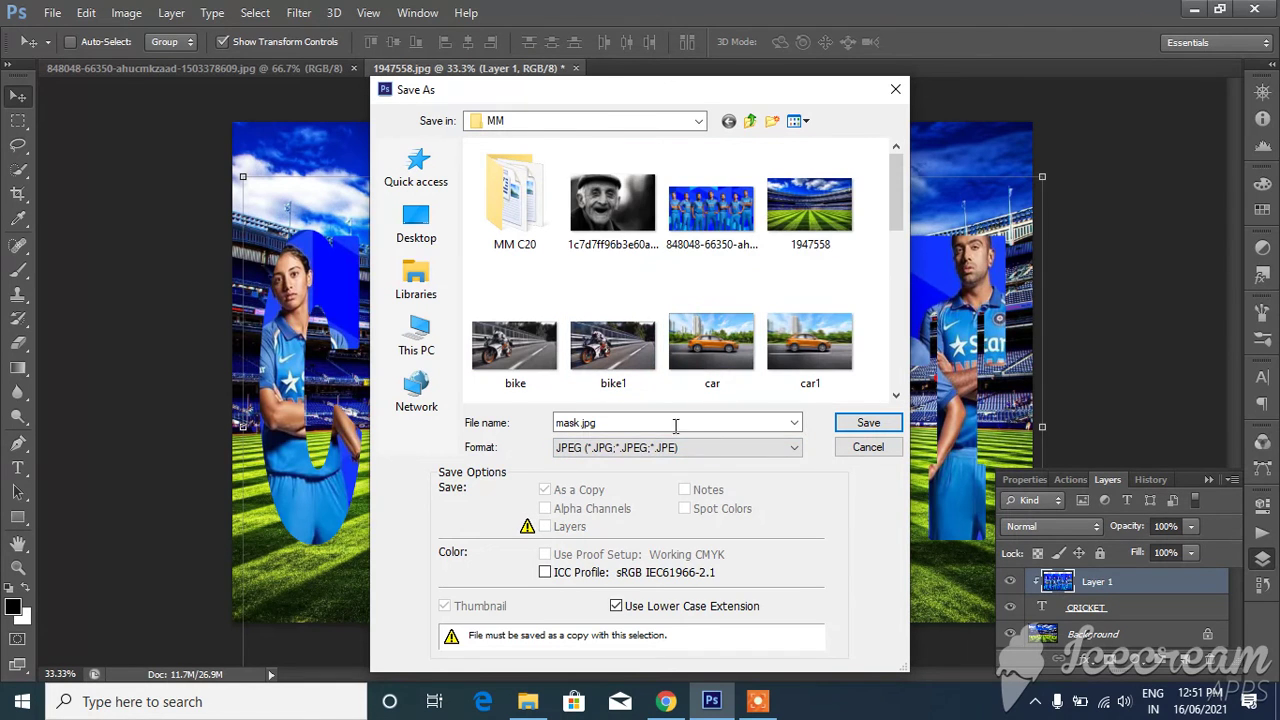
click(866, 422)
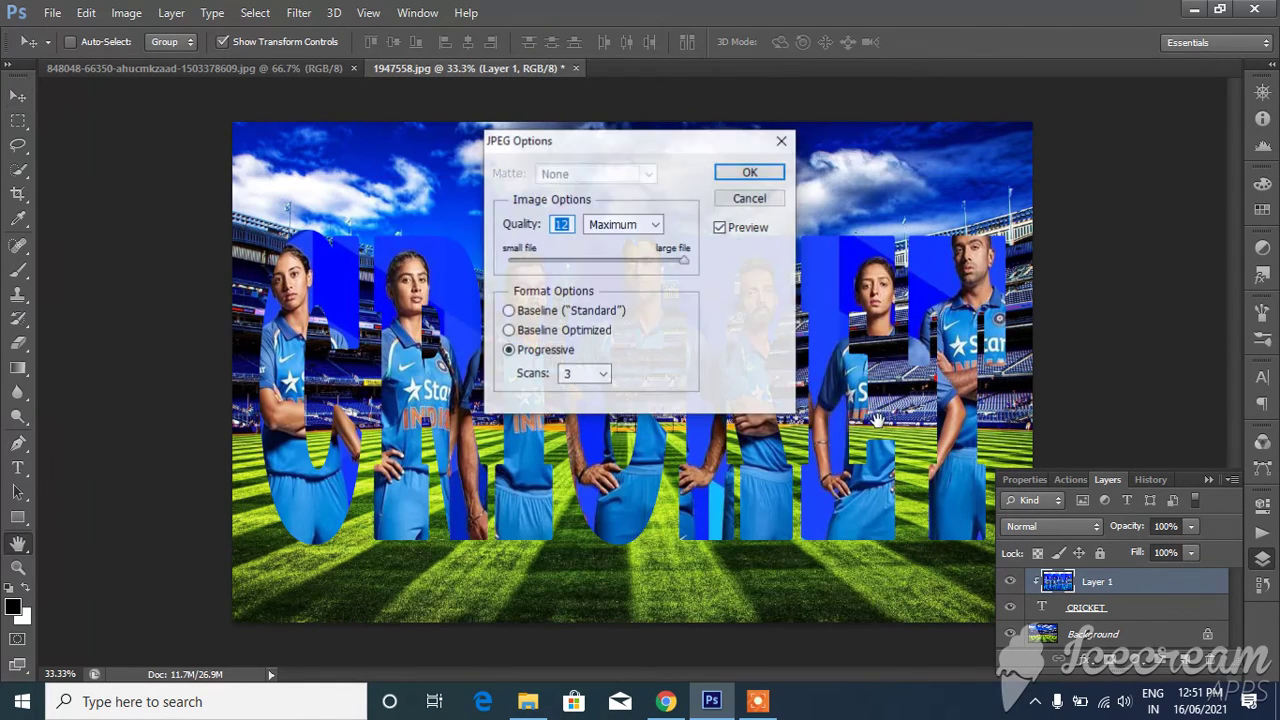
click(749, 174)
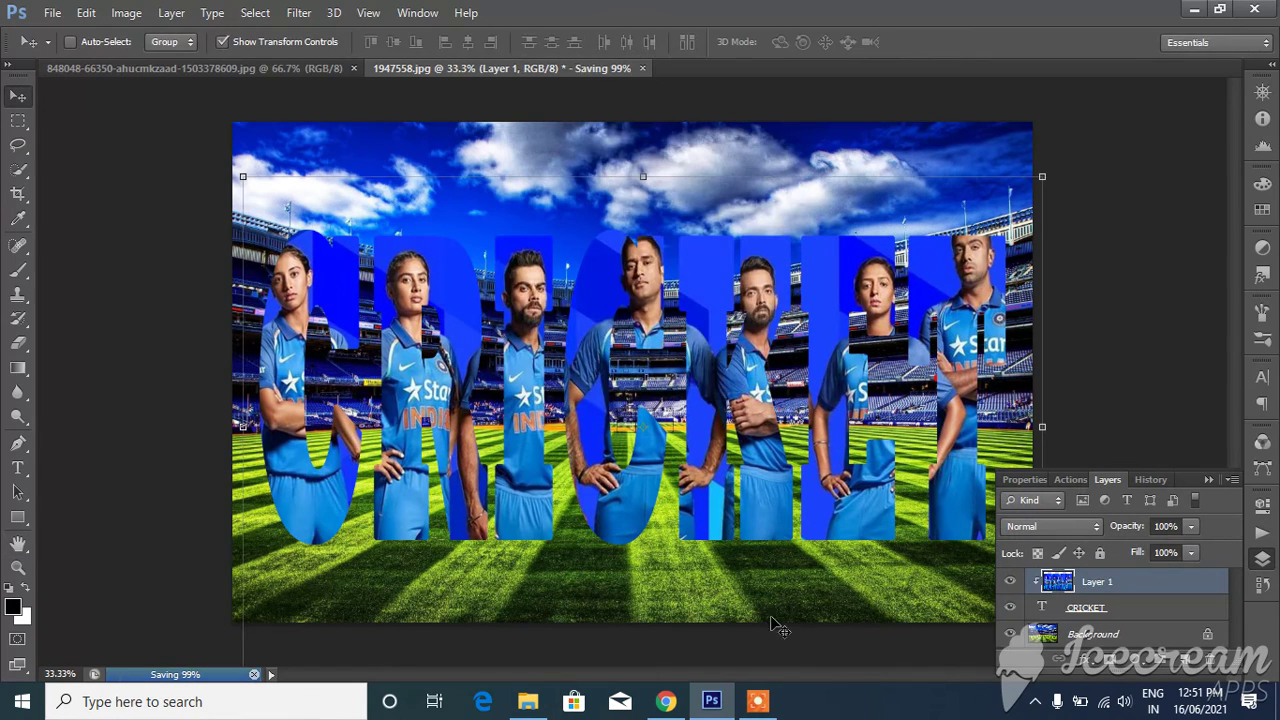